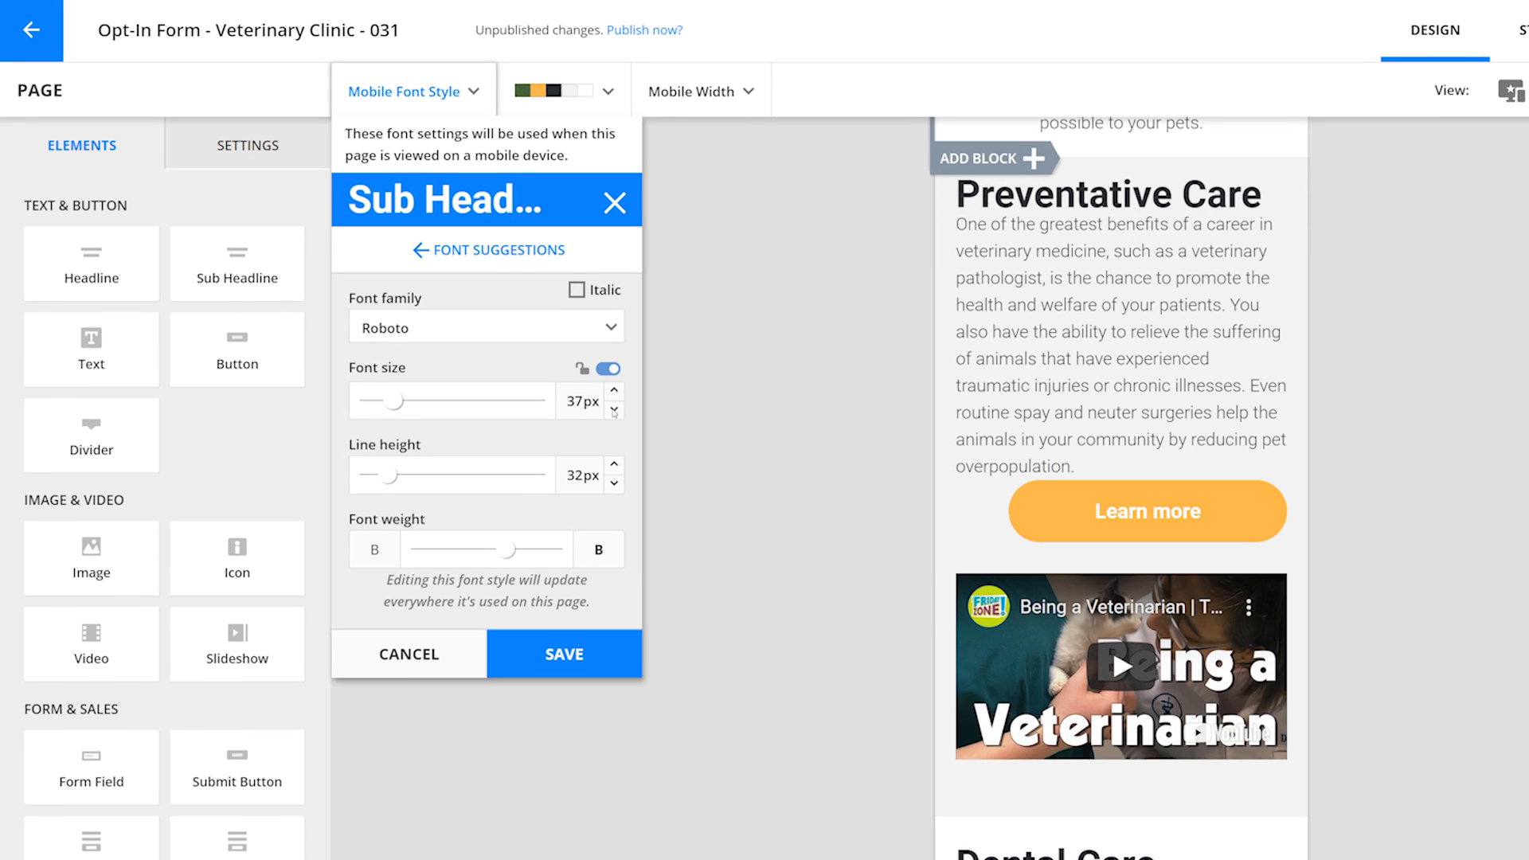
Step: Reduce the font size of the mobile sub headline style
{"action": "left_click", "coordinate": [614, 410]}
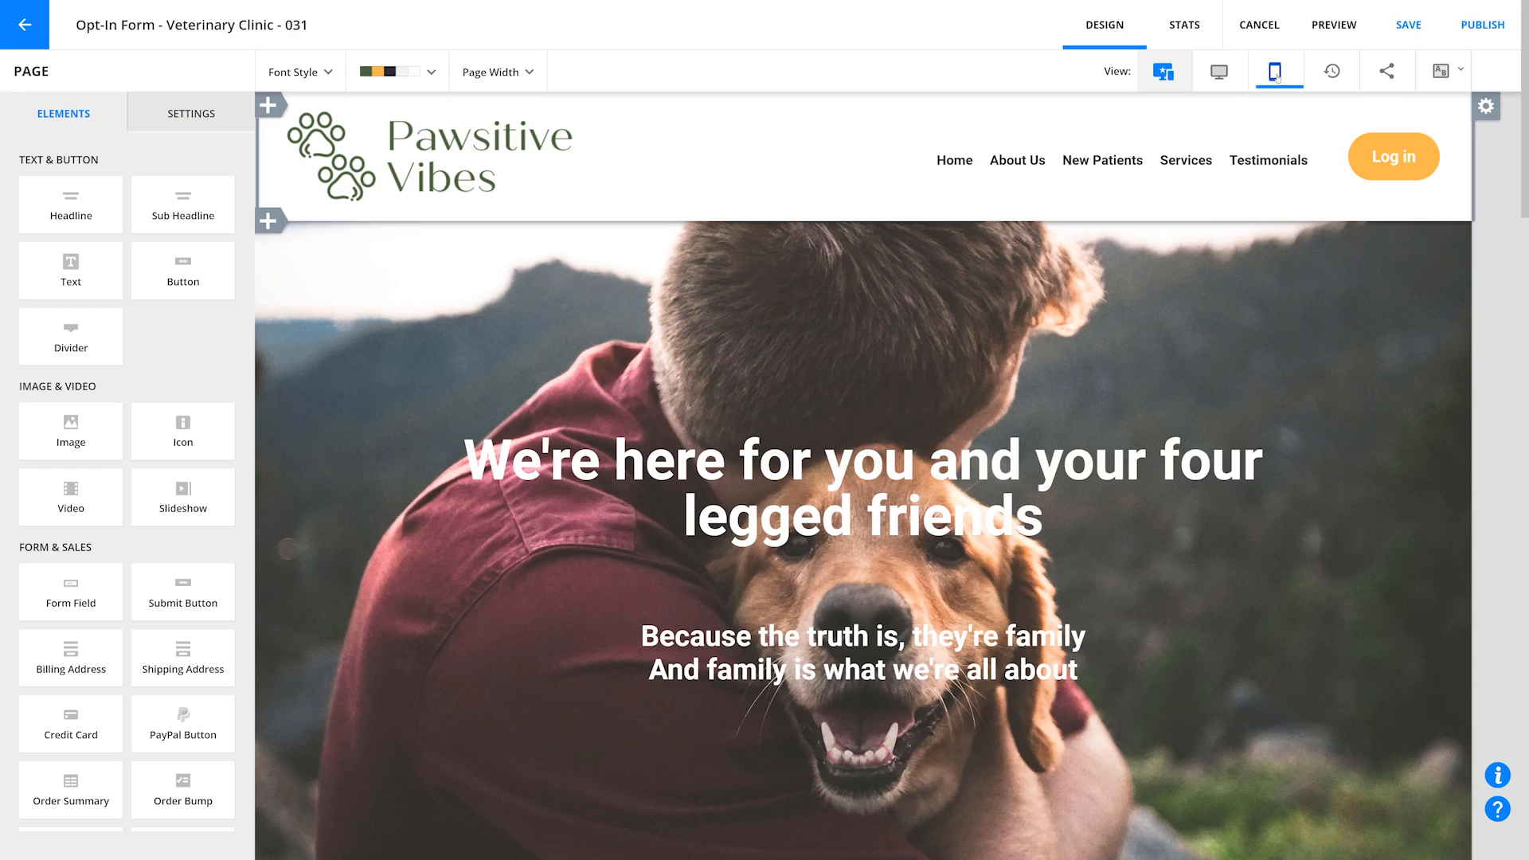
Step: In the mobile view, narrow the "Because the truth is, they're family" sub headline and increase the space above it
{"action": "left_click", "coordinate": [1275, 73]}
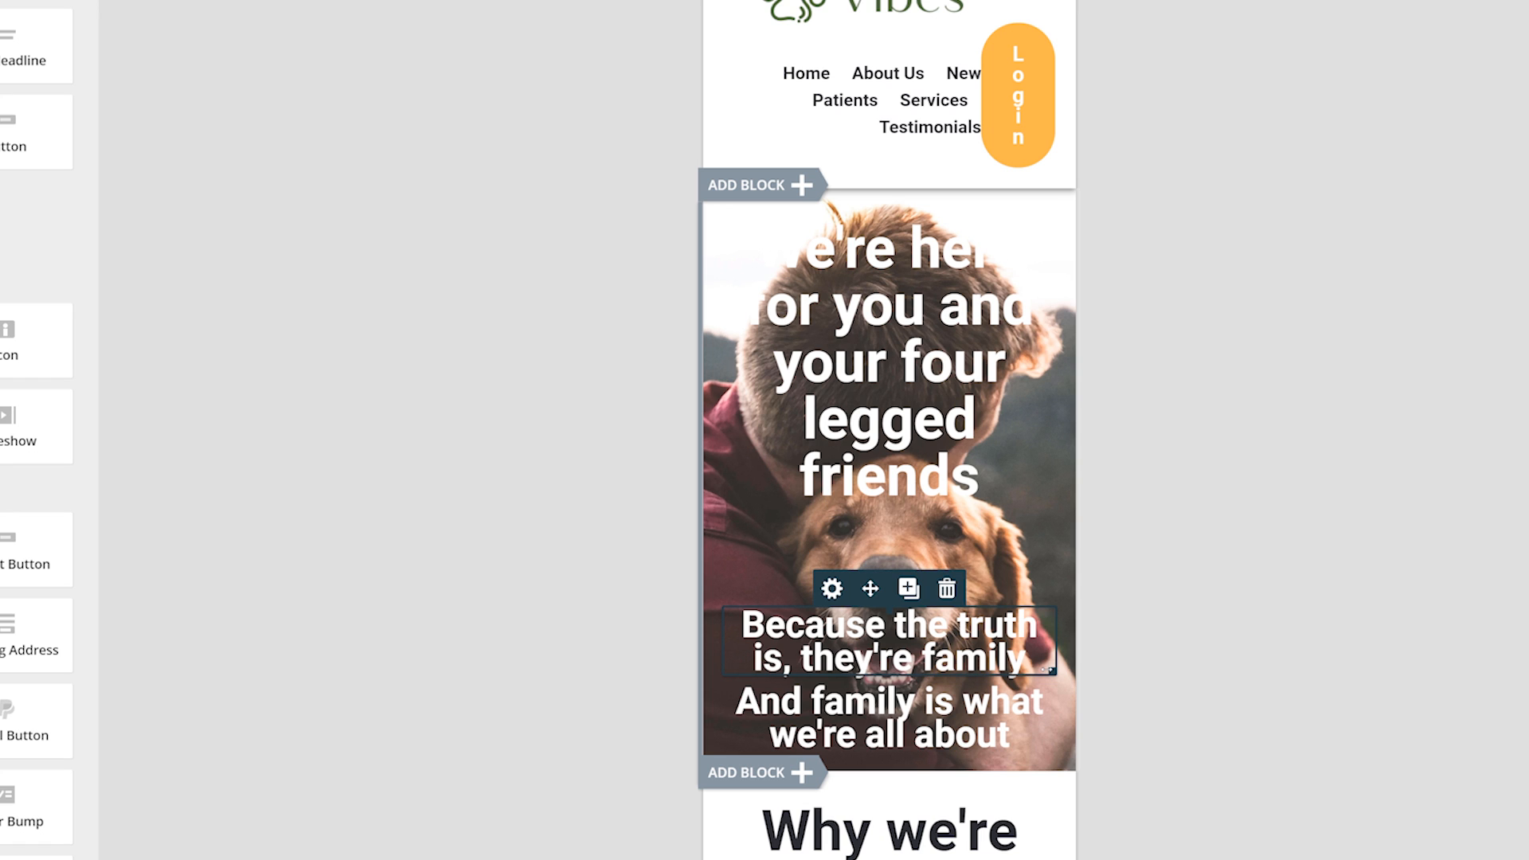
{"action": "left_click_drag", "start_coordinate": [1050, 670], "coordinate": [983, 669]}
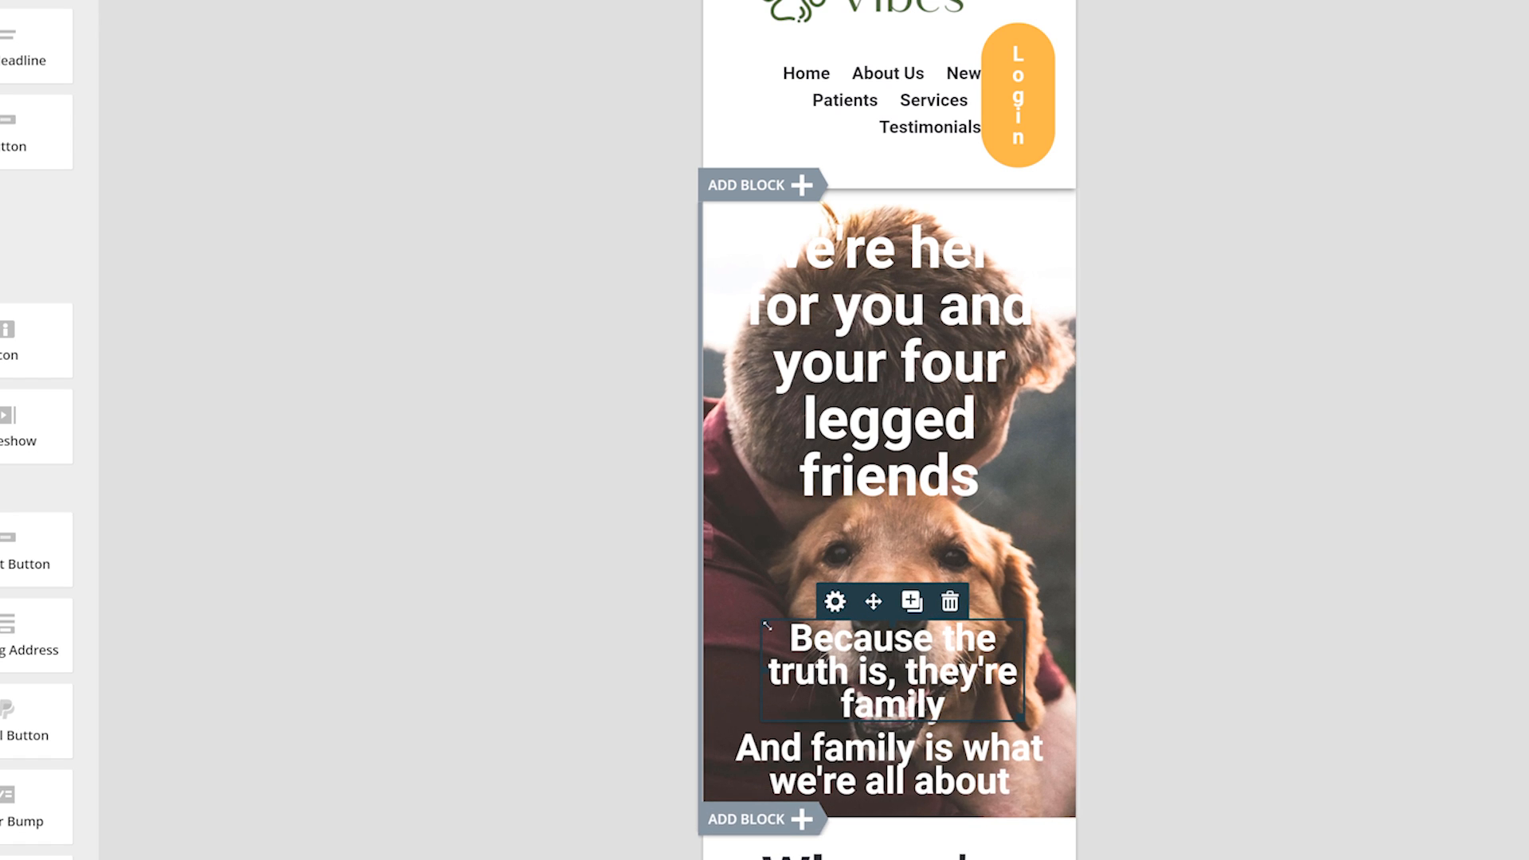
{"action": "left_click_drag", "start_coordinate": [889, 632], "coordinate": [884, 655]}
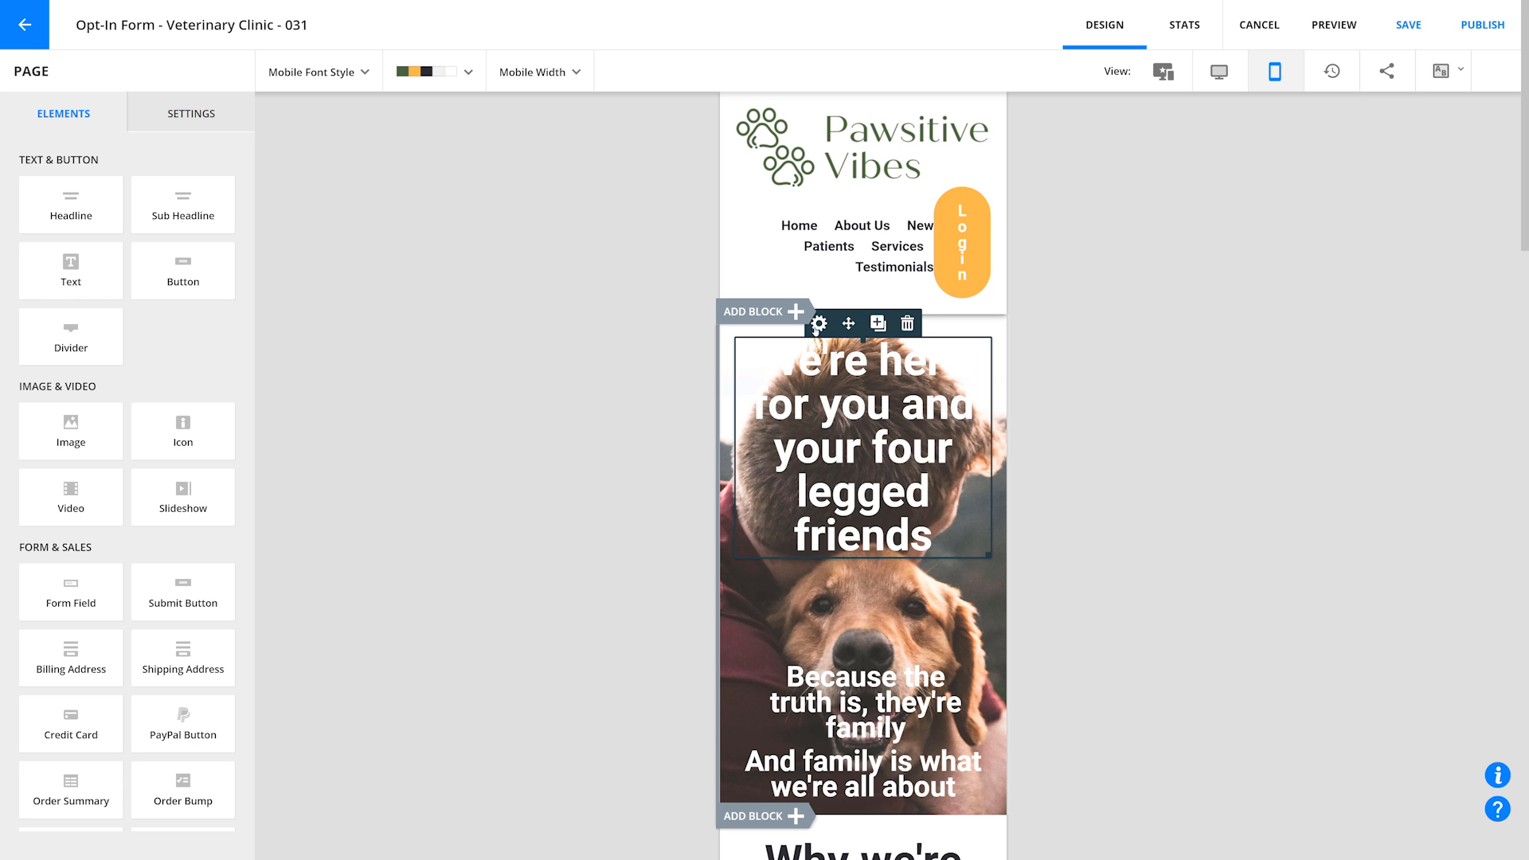
Step: Set the hero headline's mobile left and right padding to 19px and its top margin to 49px
{"action": "left_click", "coordinate": [818, 324]}
{"action": "left_click", "coordinate": [208, 109]}
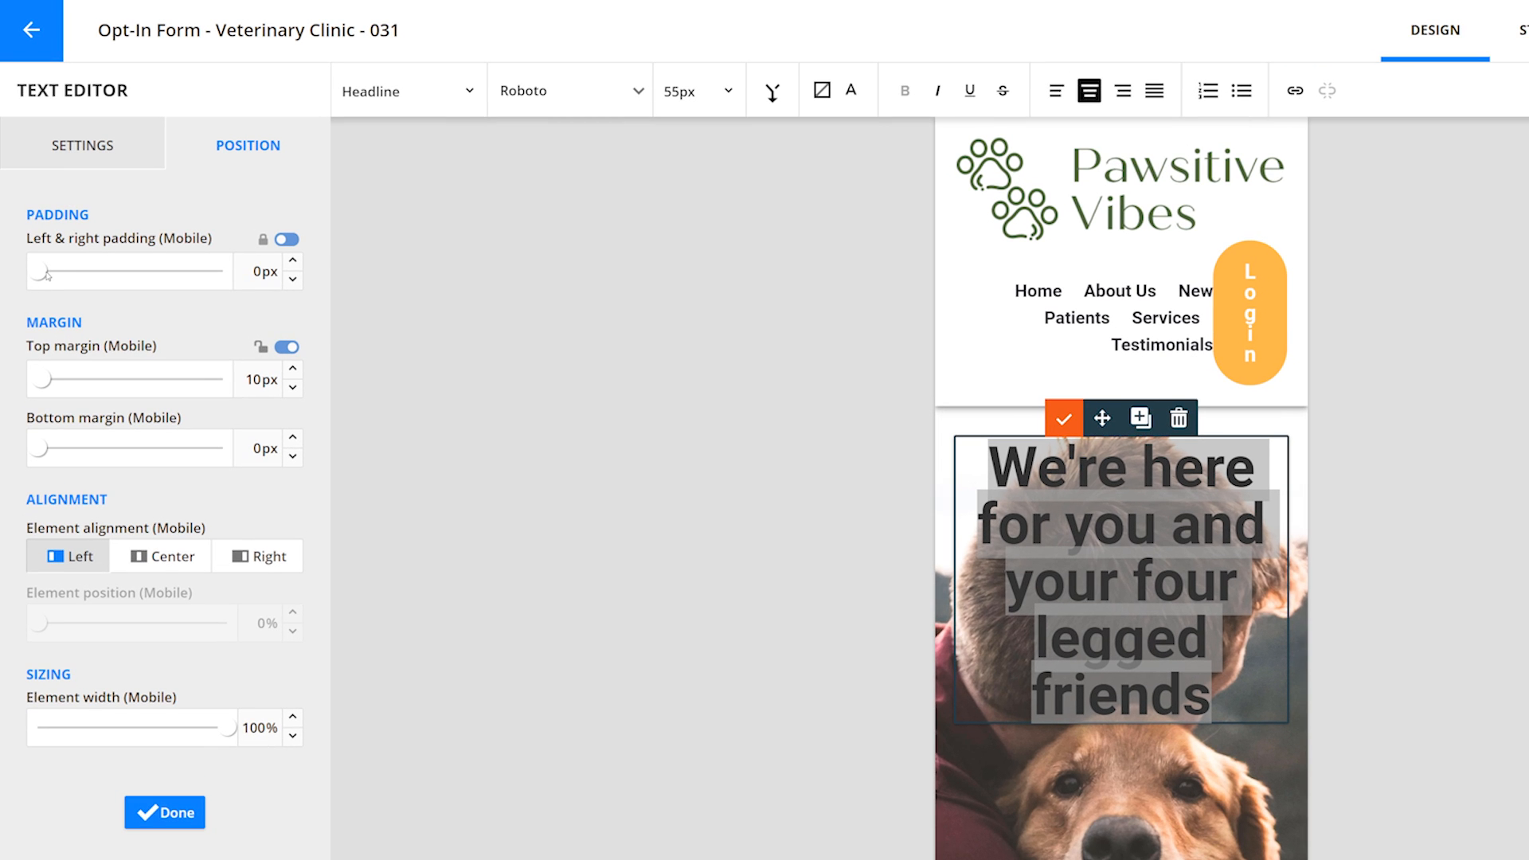
{"action": "left_click_drag", "start_coordinate": [37, 272], "coordinate": [47, 278]}
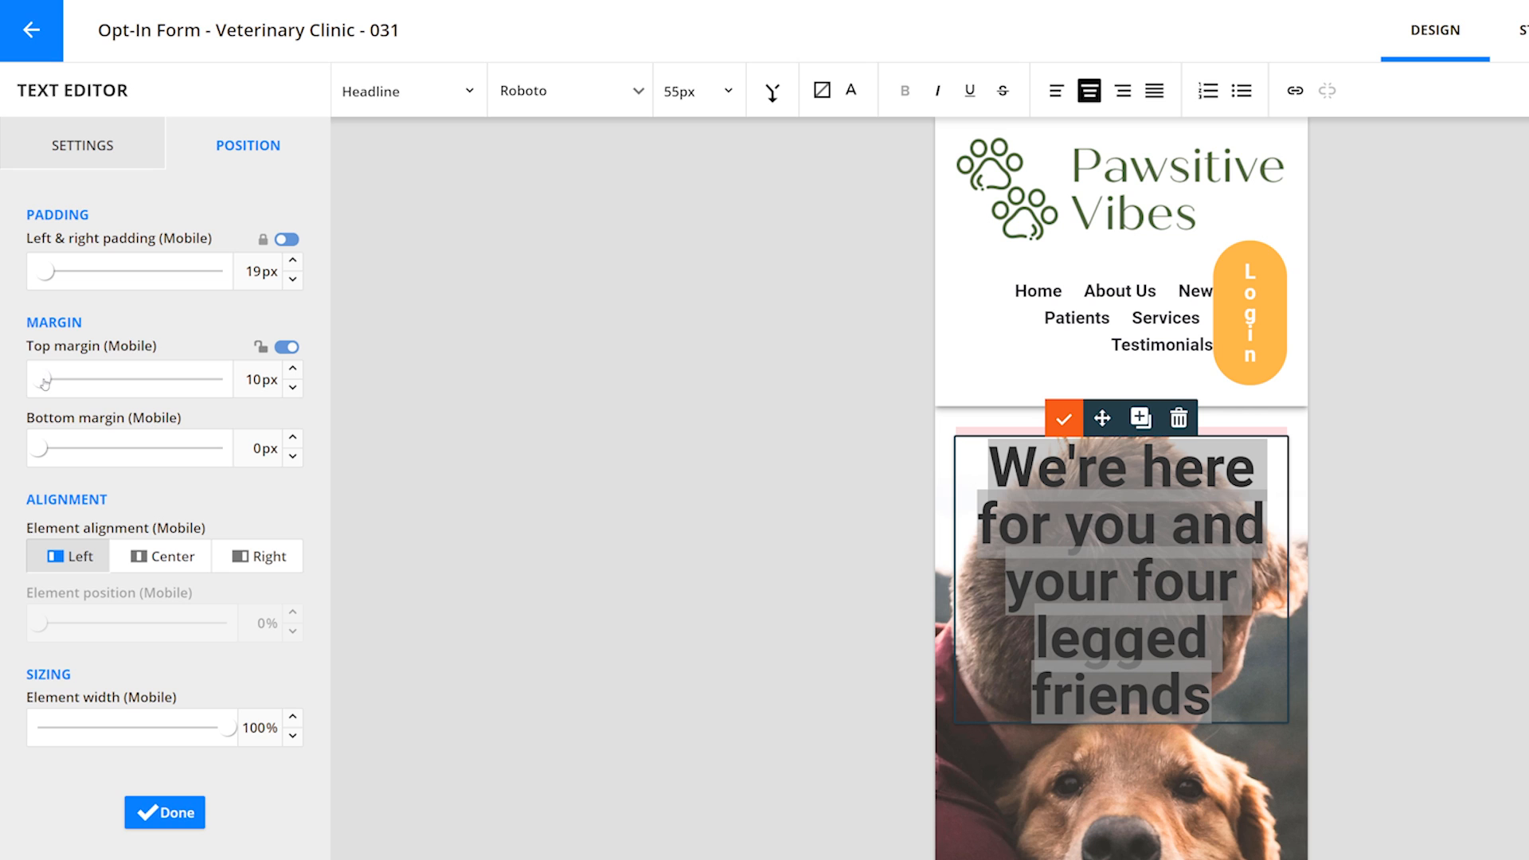
{"action": "left_click_drag", "start_coordinate": [44, 382], "coordinate": [61, 387]}
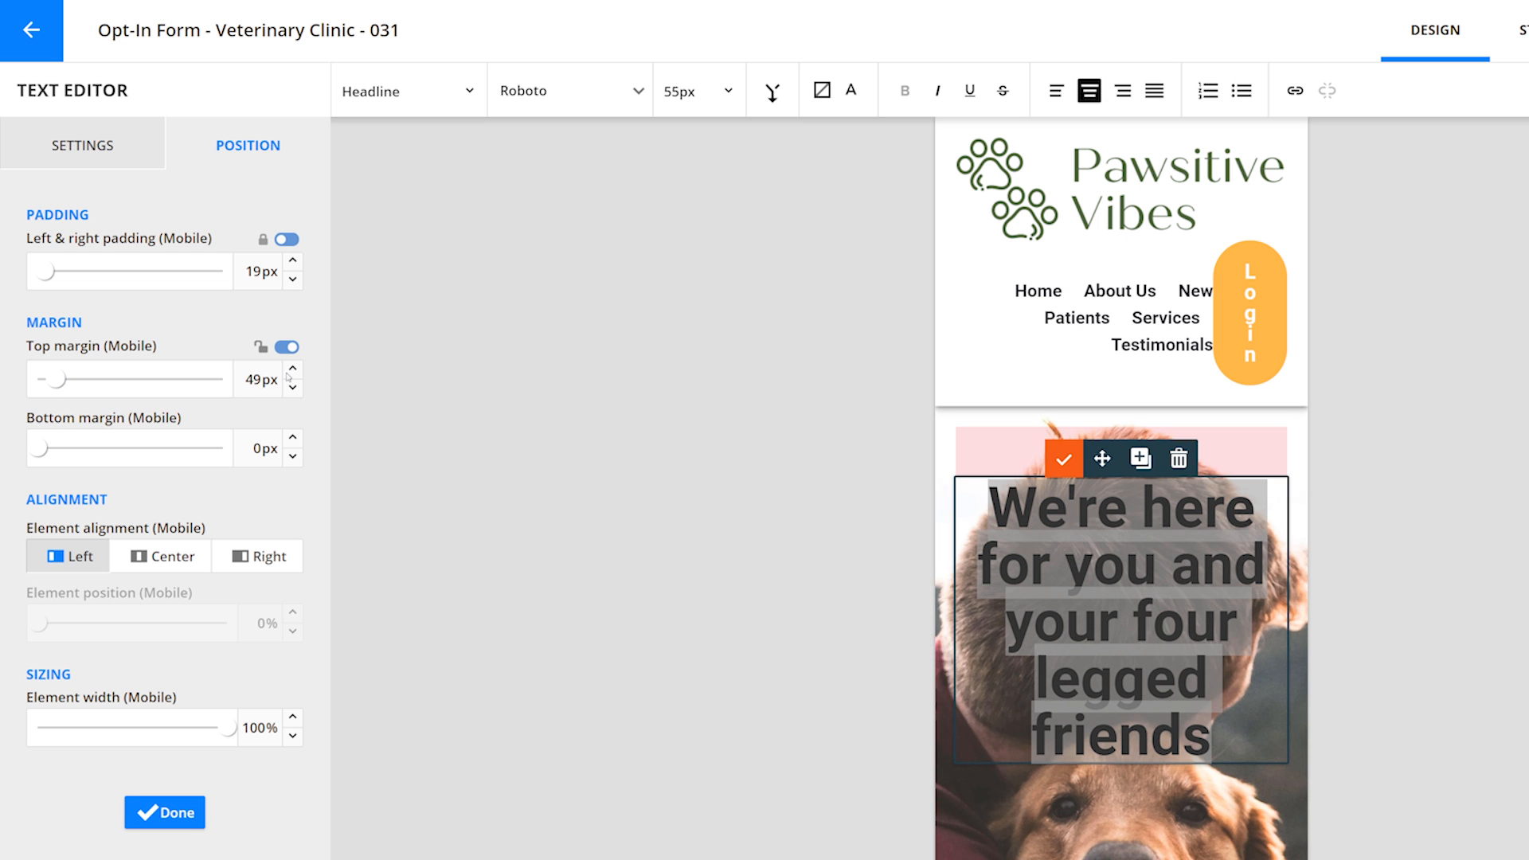
{"action": "left_click", "coordinate": [1063, 459]}
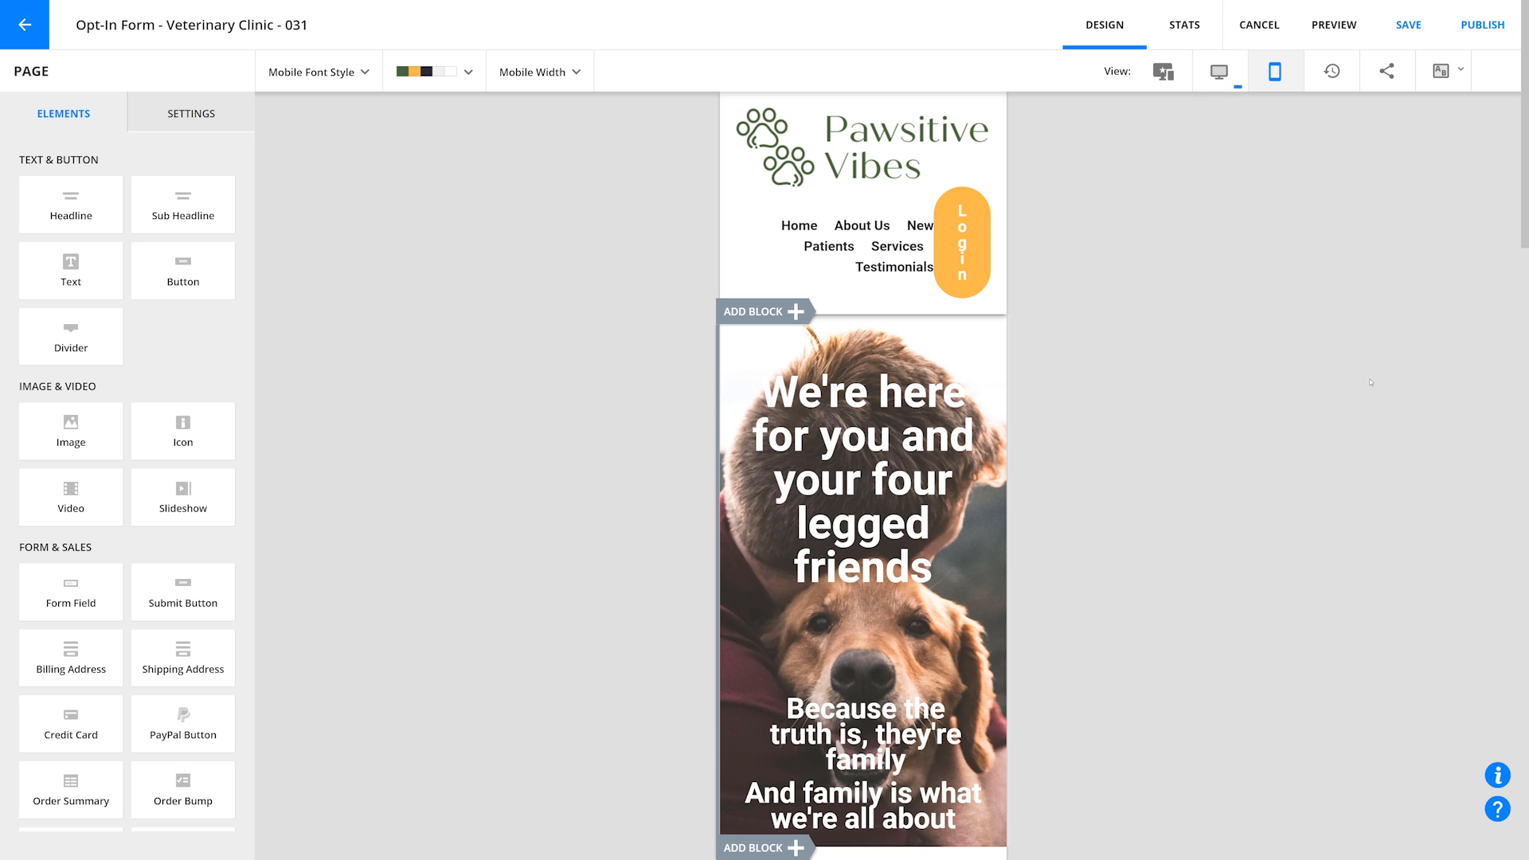
Step: In the desktop view, set the header block's device display to Desktop Only
{"action": "left_click", "coordinate": [1216, 73]}
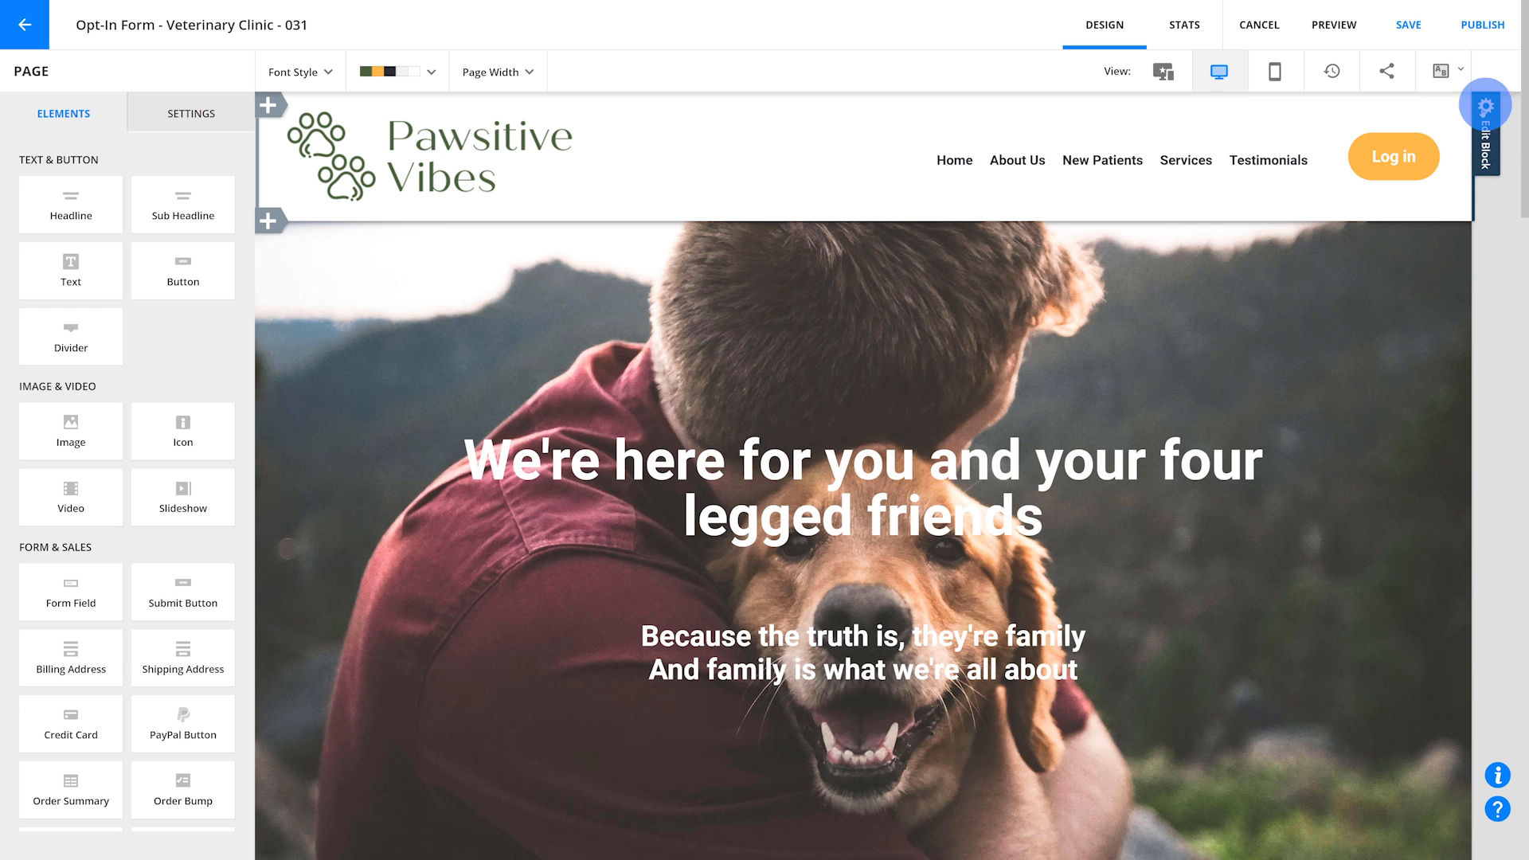
{"action": "left_click", "coordinate": [1483, 110]}
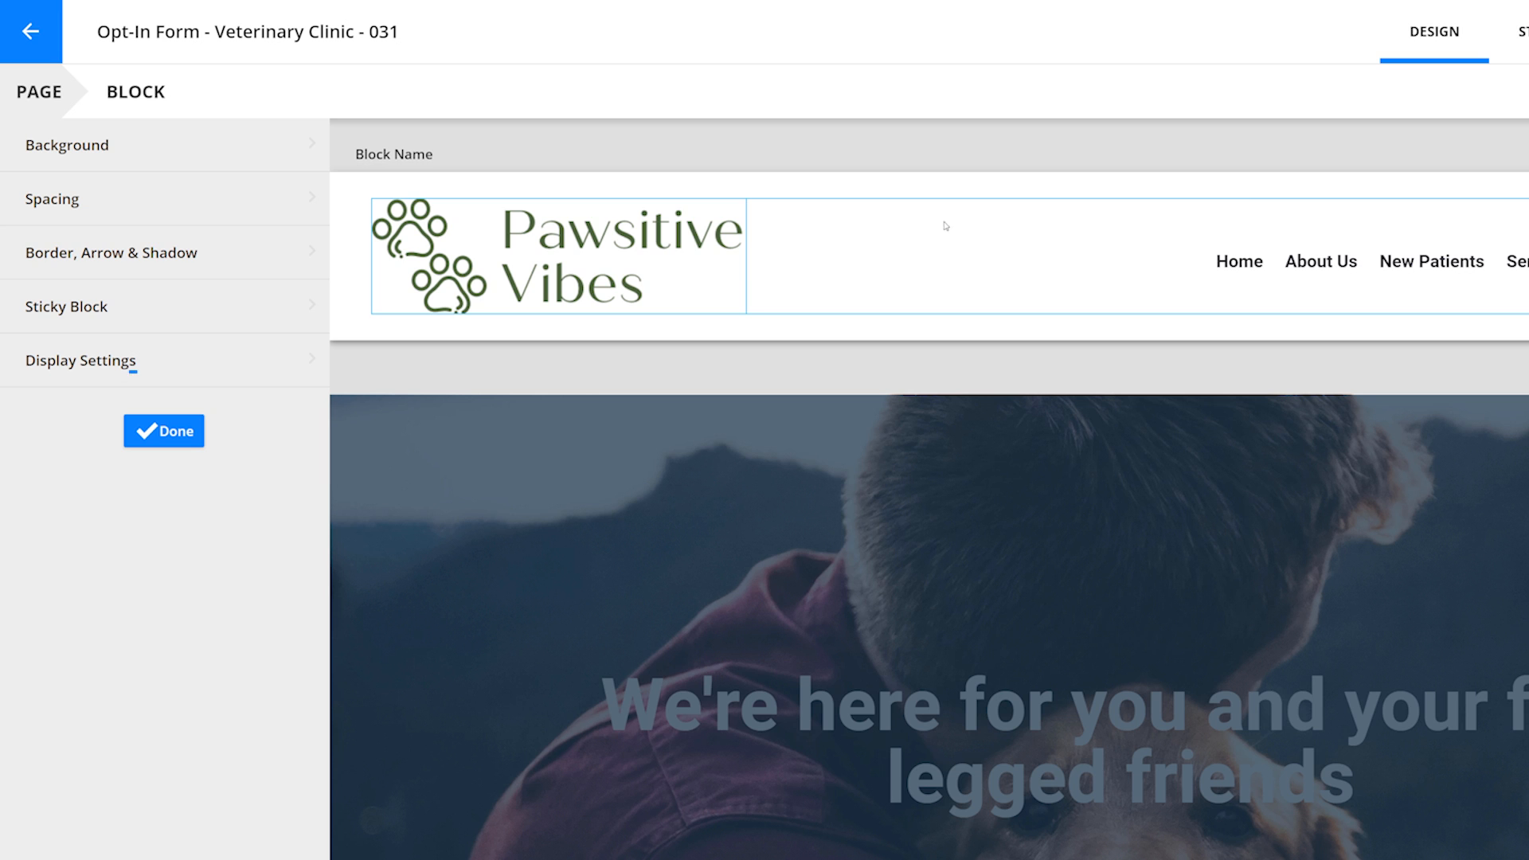
{"action": "left_click", "coordinate": [219, 374]}
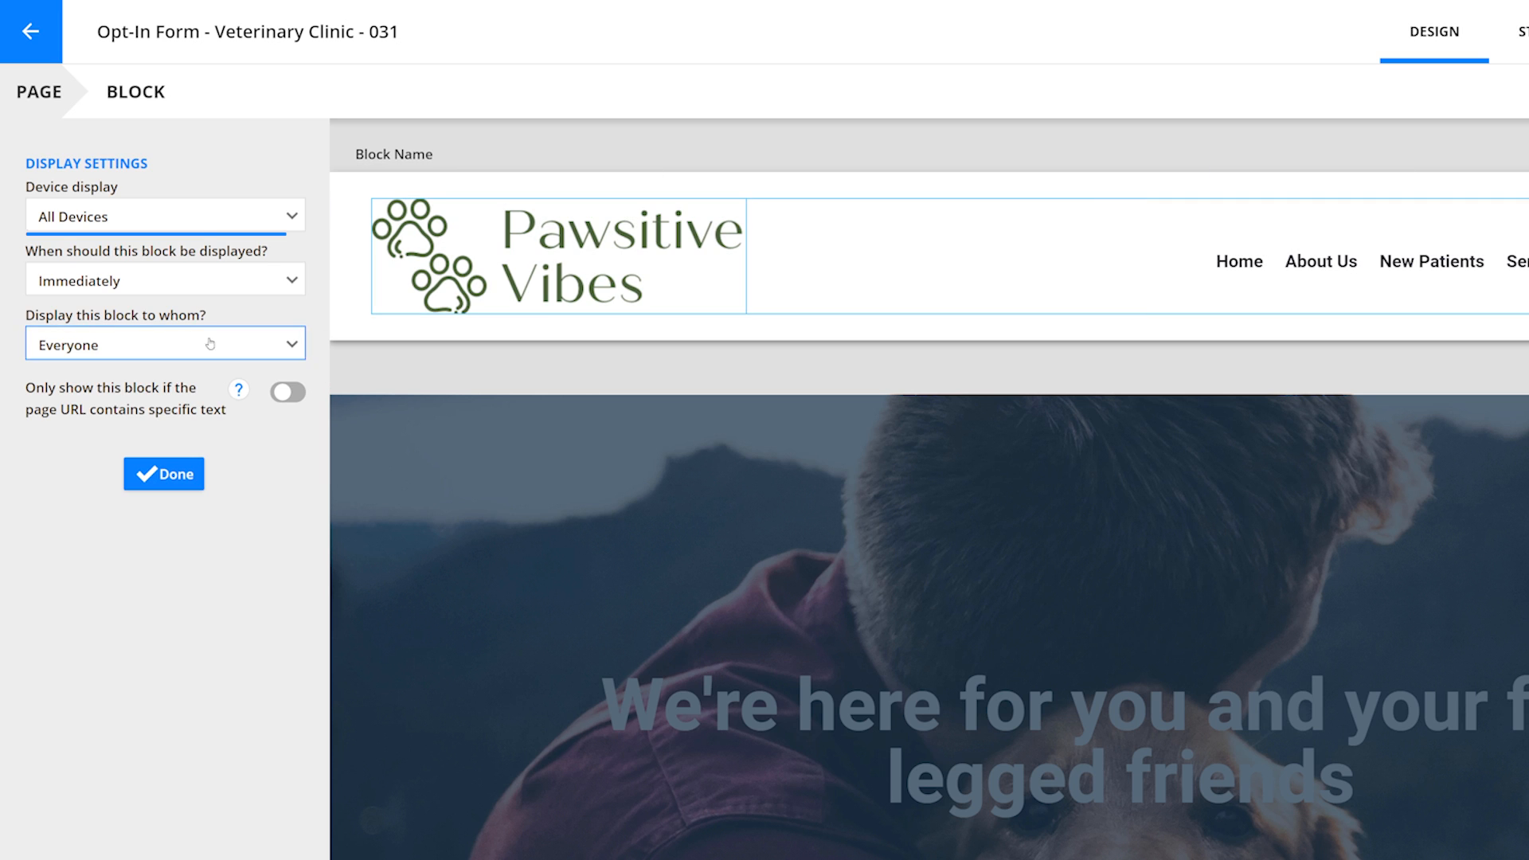
{"action": "left_click", "coordinate": [208, 218]}
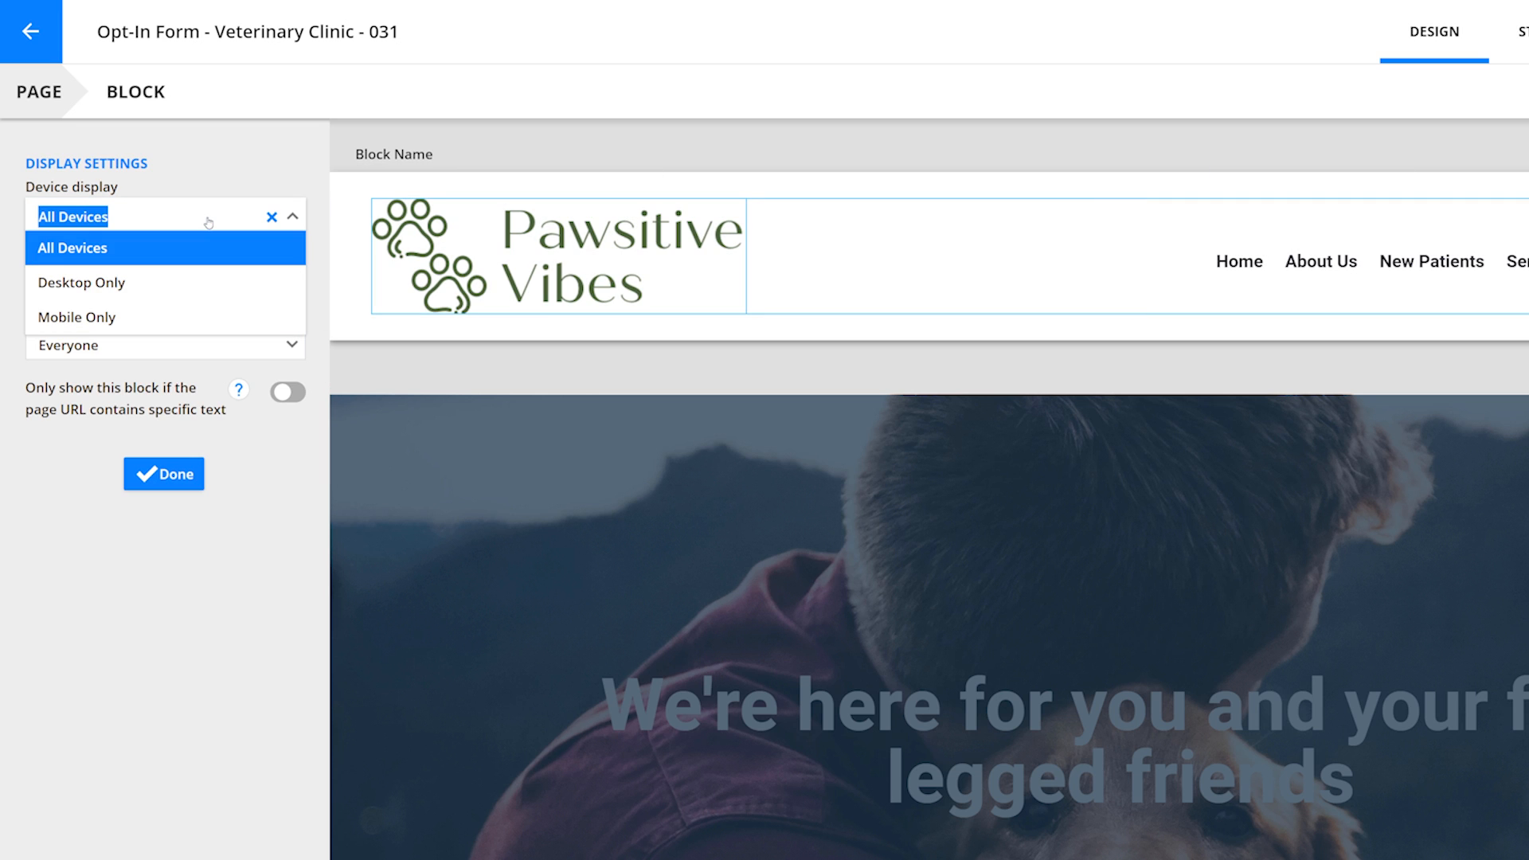
{"action": "left_click", "coordinate": [182, 282]}
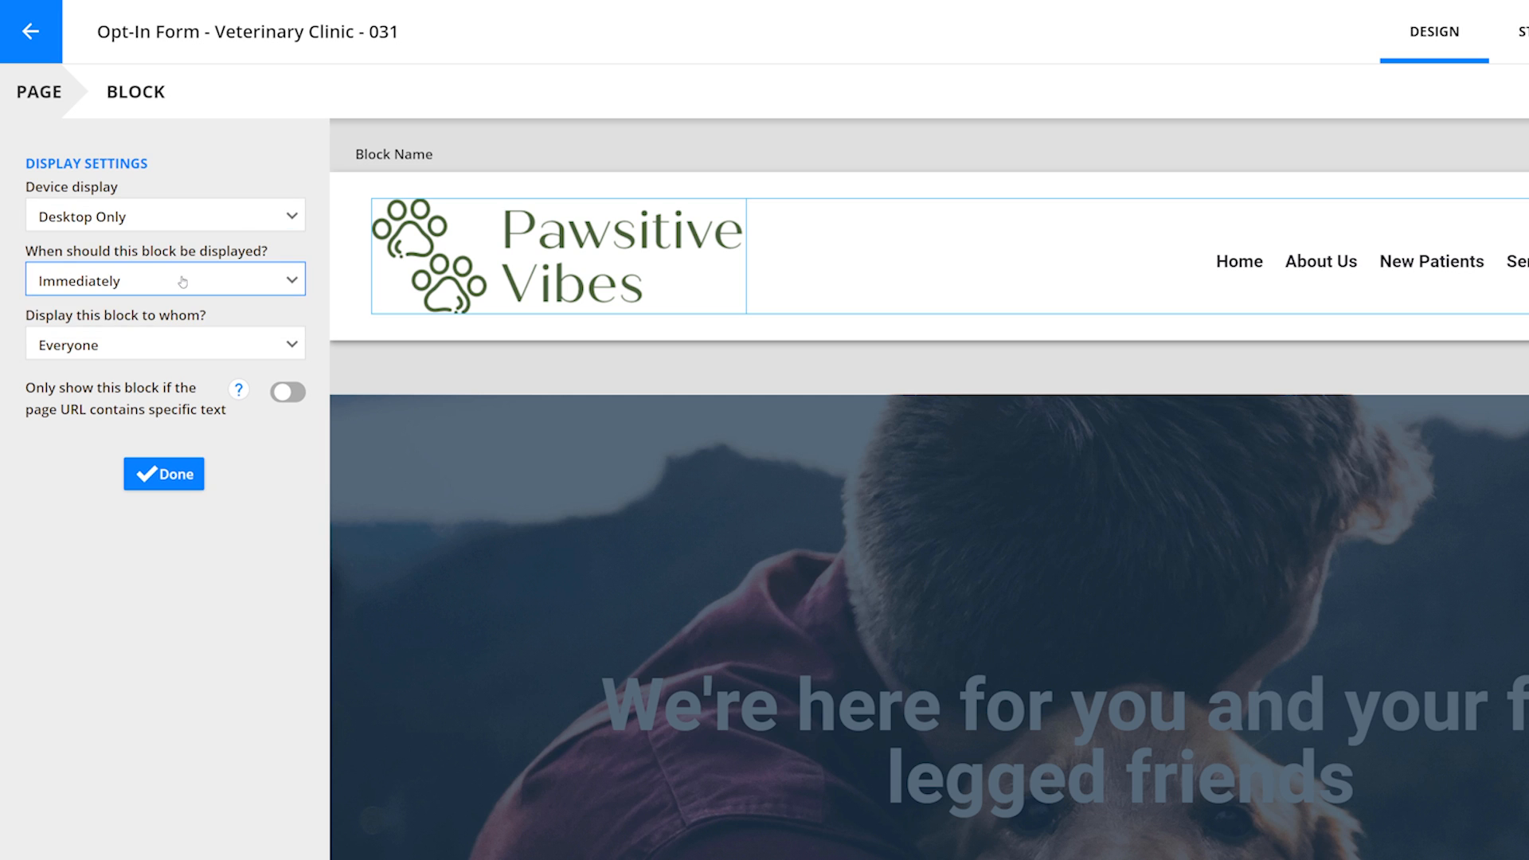
{"action": "left_click", "coordinate": [163, 474]}
{"action": "left_click", "coordinate": [162, 431]}
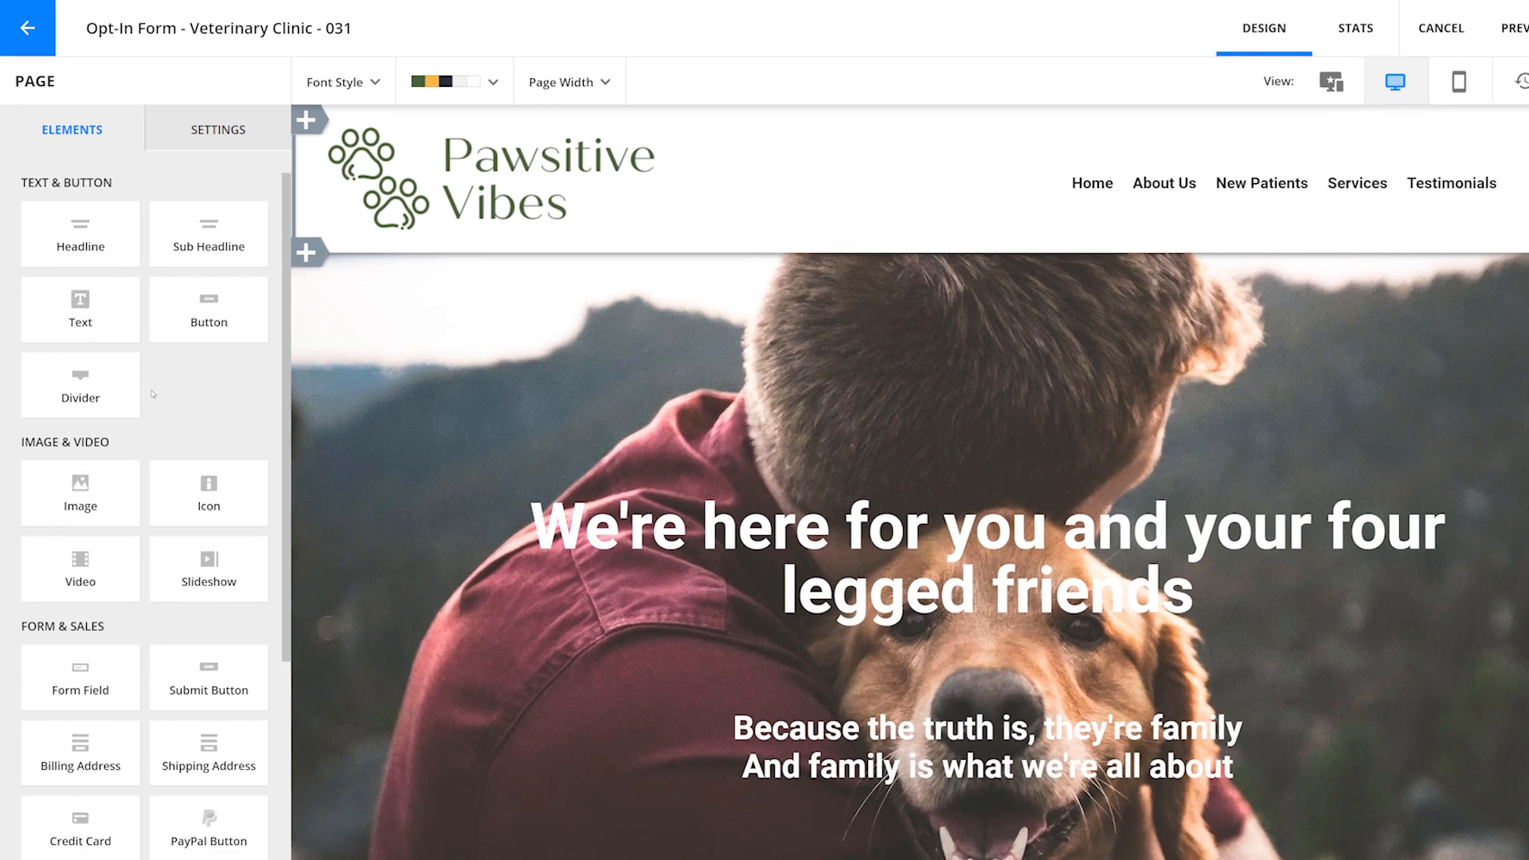
Step: Duplicate the header block with the logo, navigation links and Log in button
{"action": "left_click", "coordinate": [1483, 112]}
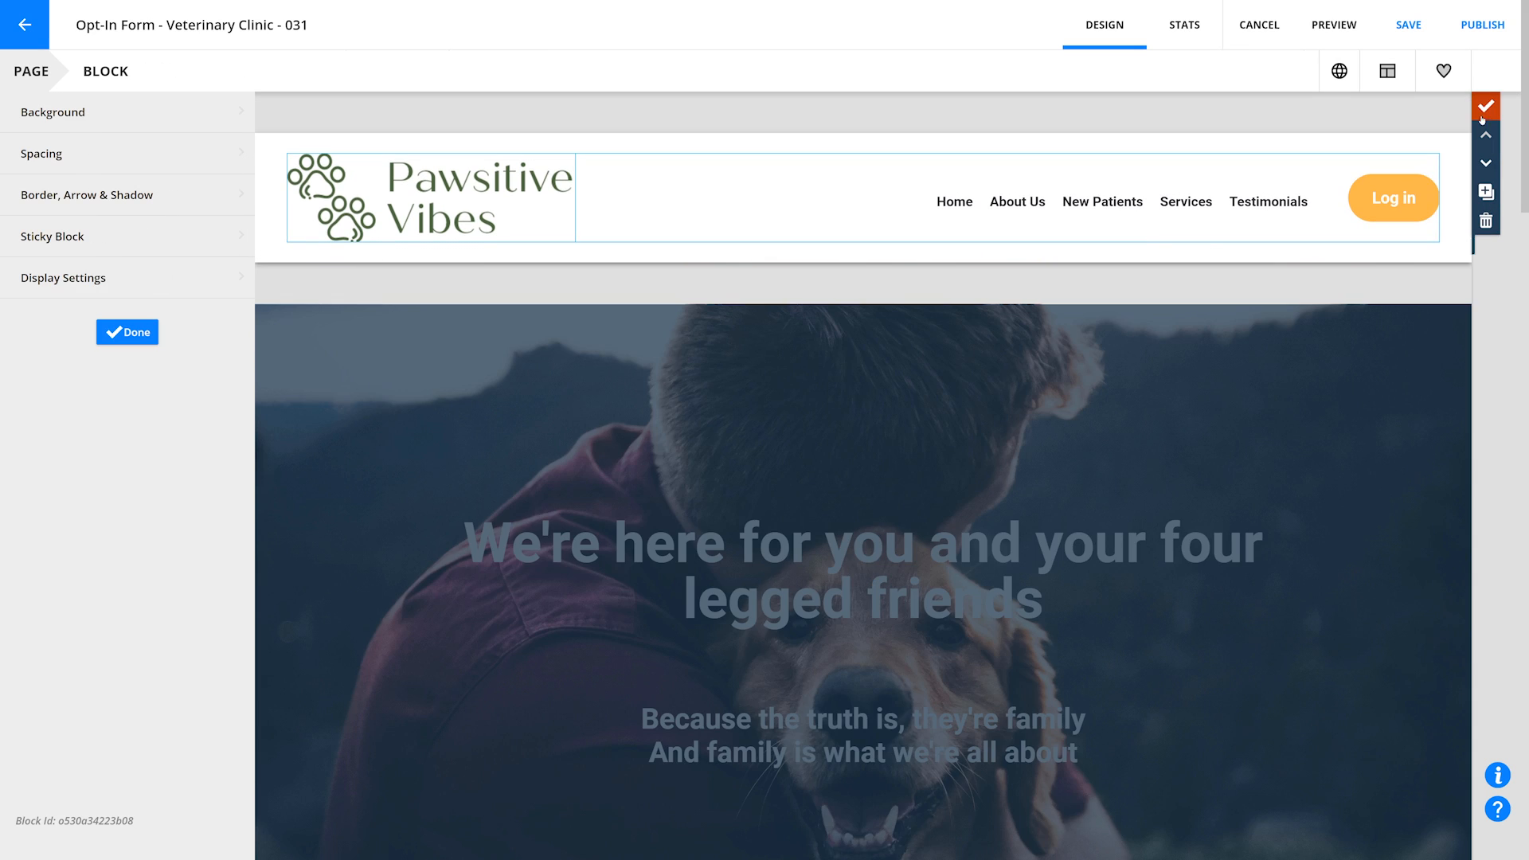
{"action": "left_click", "coordinate": [1489, 194]}
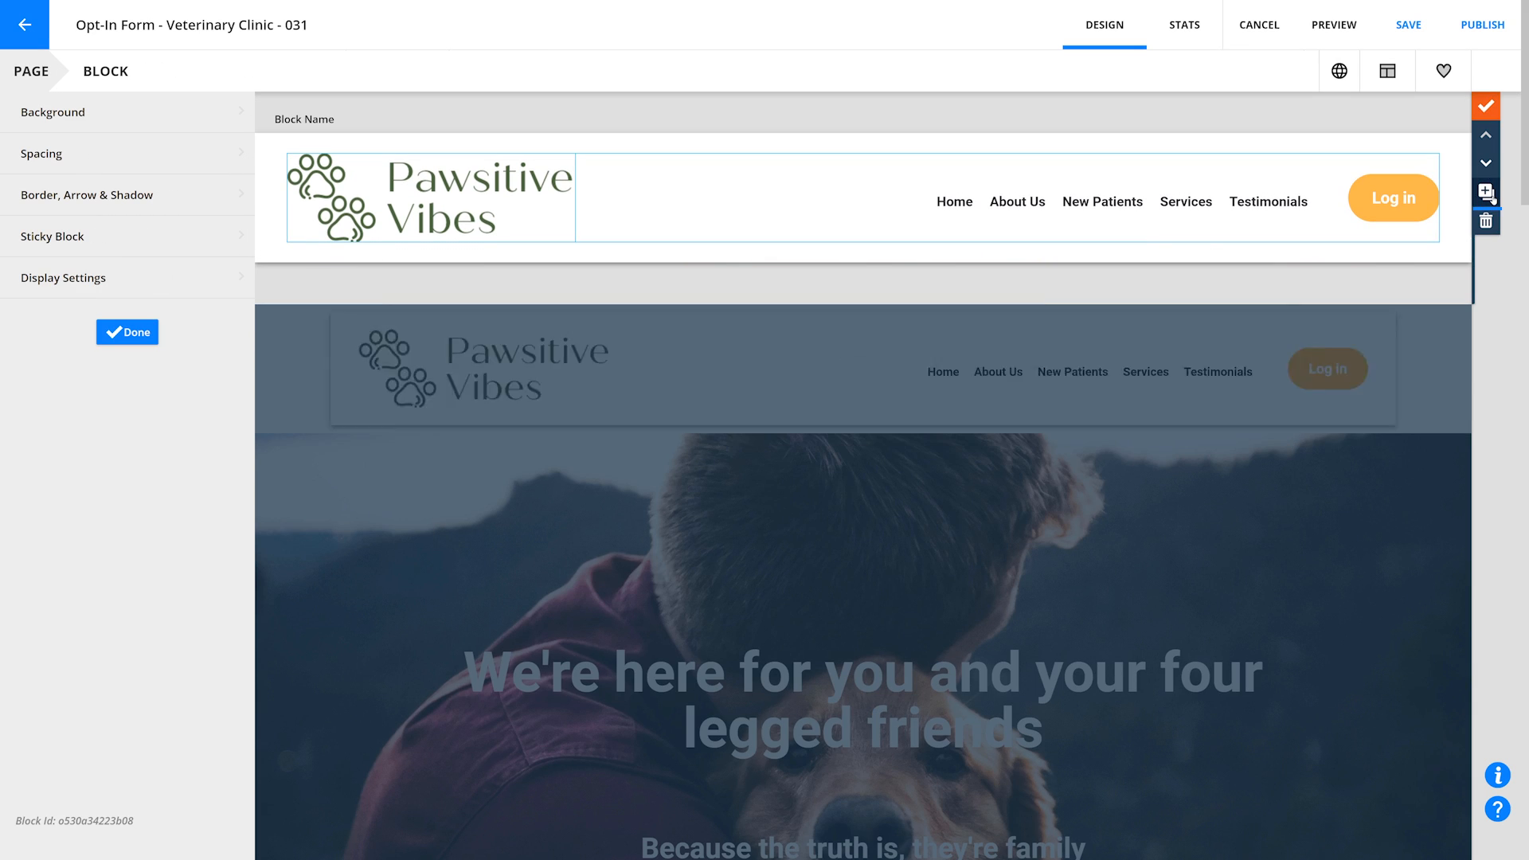
{"action": "left_click", "coordinate": [1490, 106]}
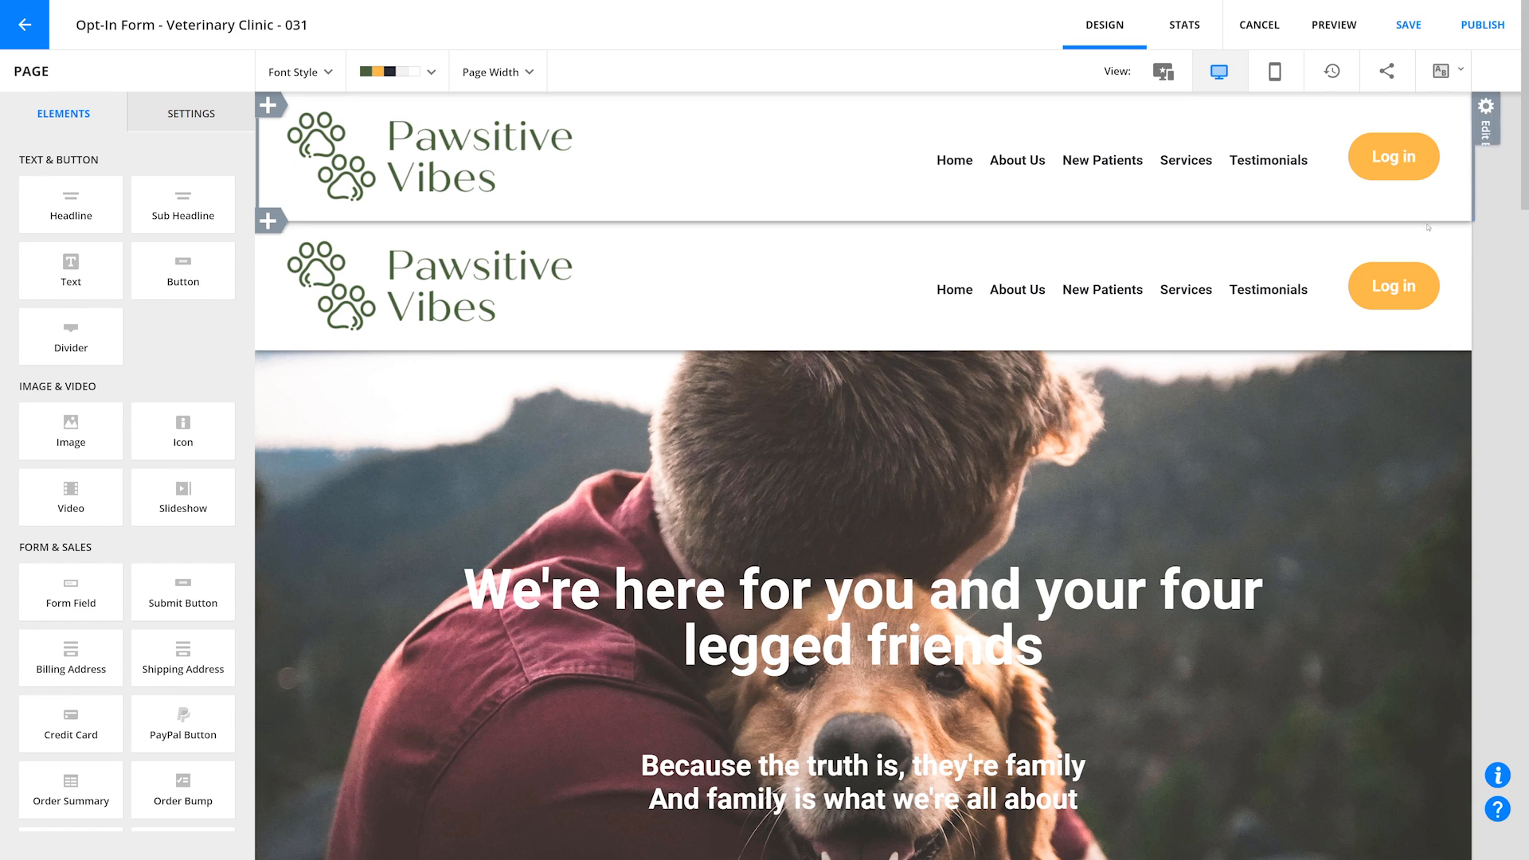
Step: Set the duplicated header block's device display to Mobile Only
{"action": "left_click", "coordinate": [1485, 236]}
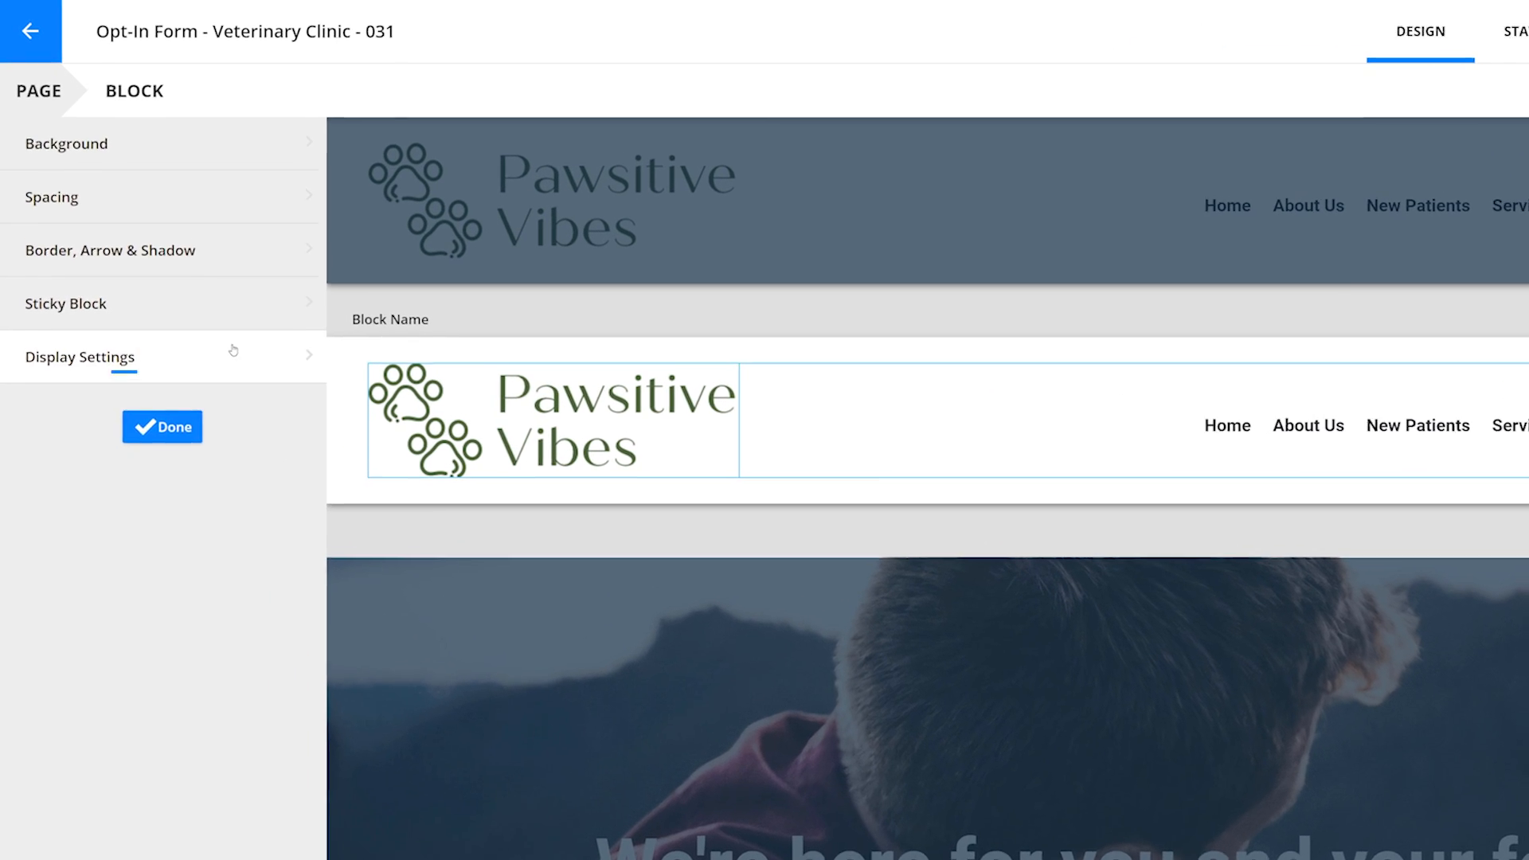
{"action": "left_click", "coordinate": [180, 277]}
{"action": "left_click", "coordinate": [178, 227]}
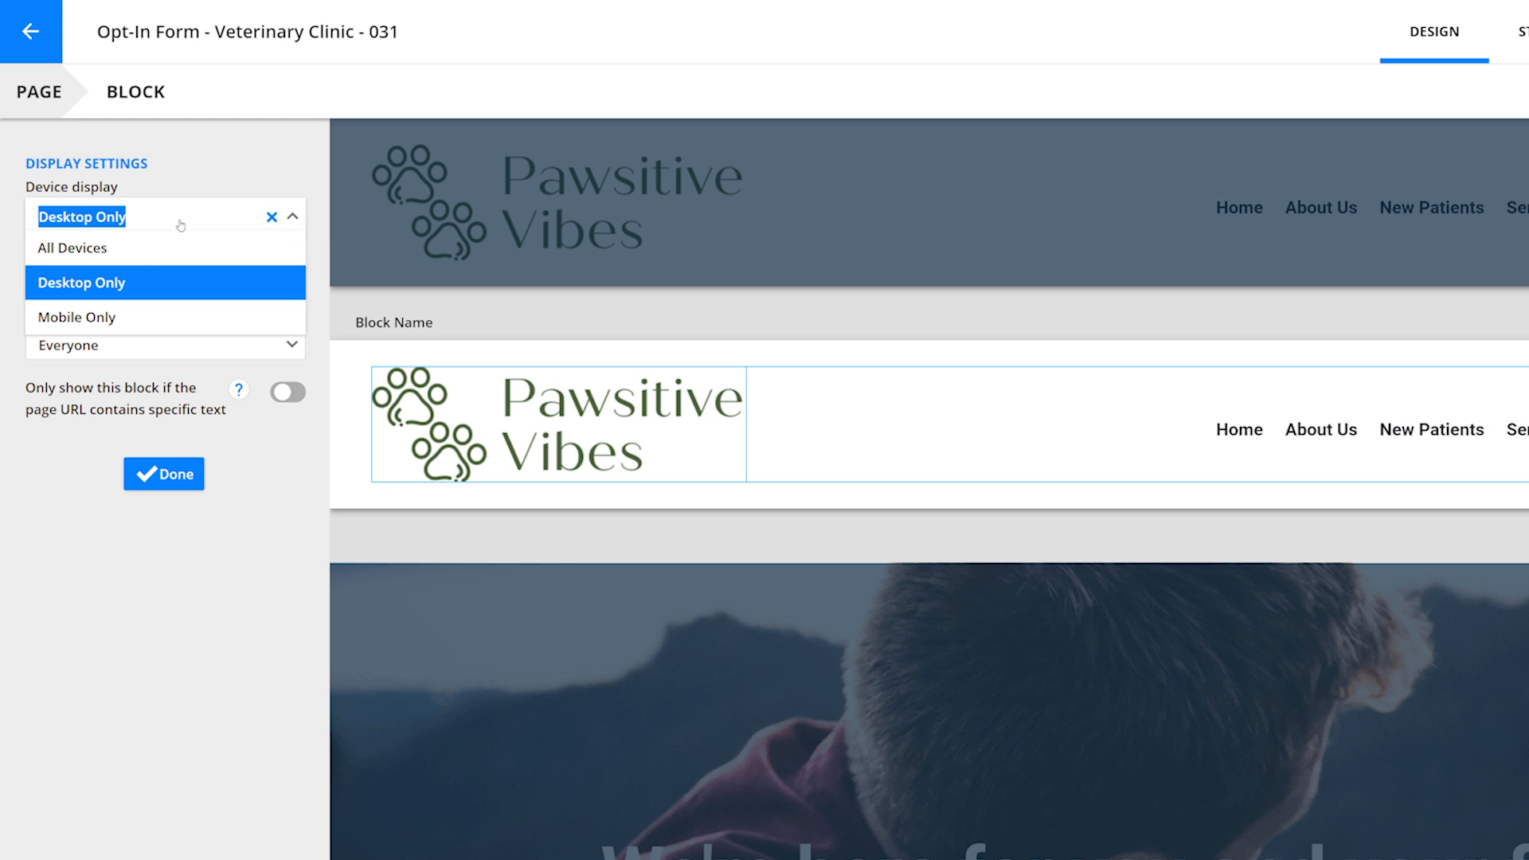
{"action": "left_click", "coordinate": [146, 322]}
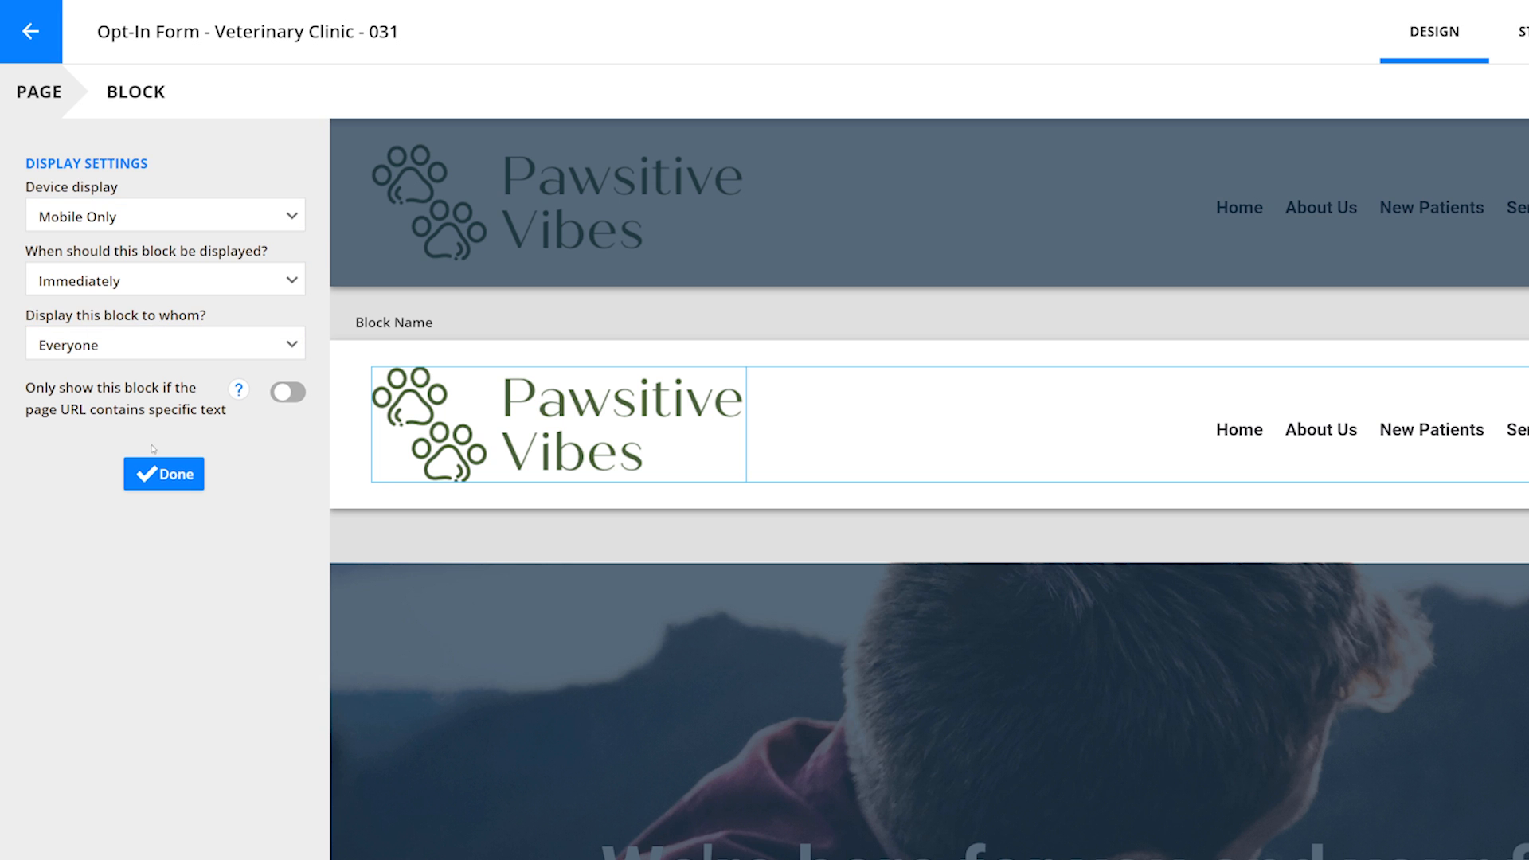
{"action": "left_click", "coordinate": [155, 474]}
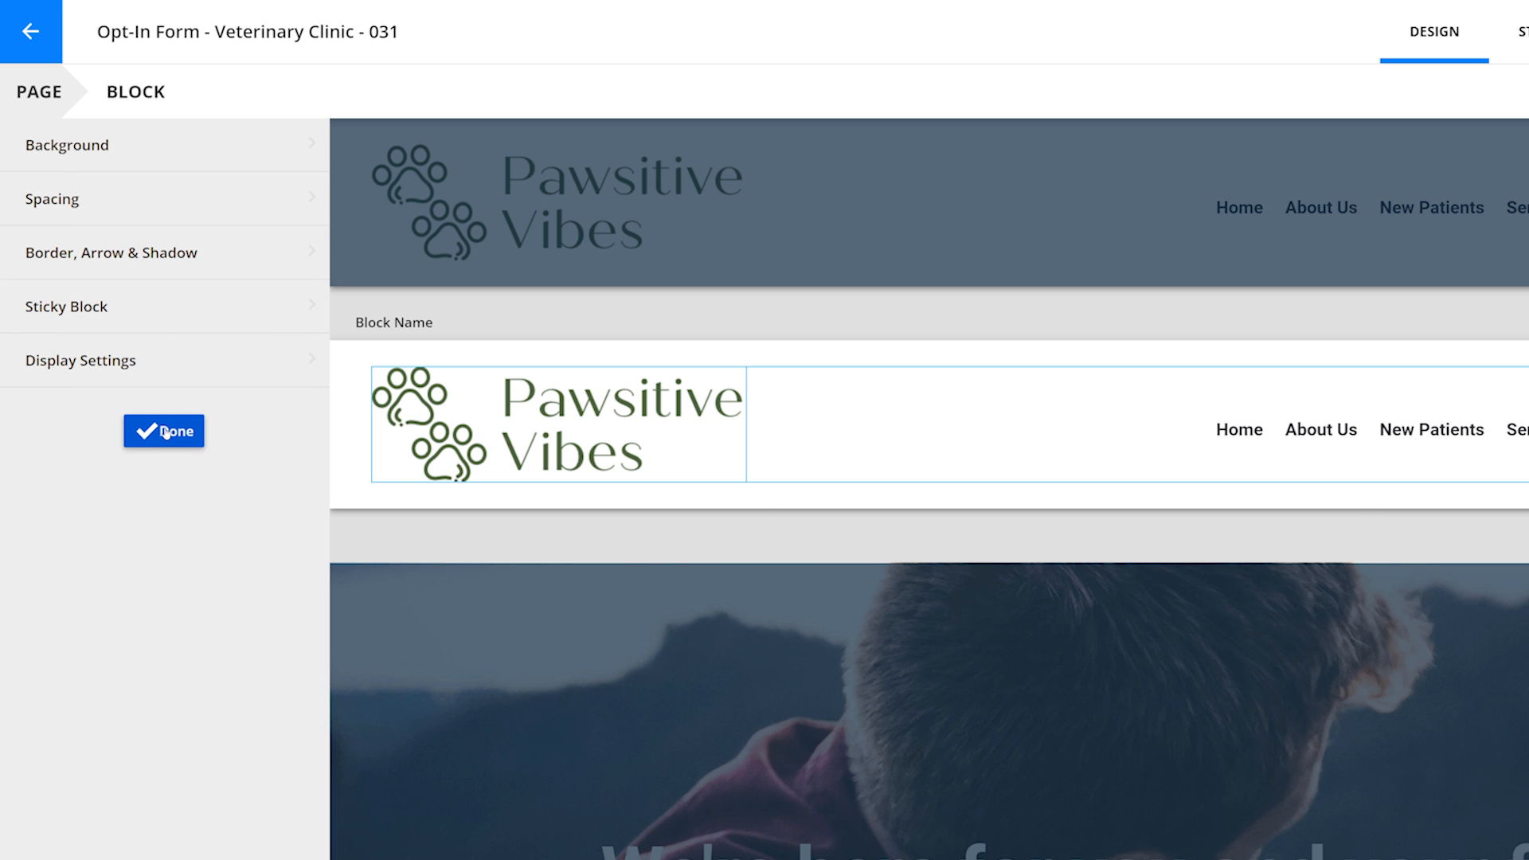
{"action": "left_click", "coordinate": [165, 432]}
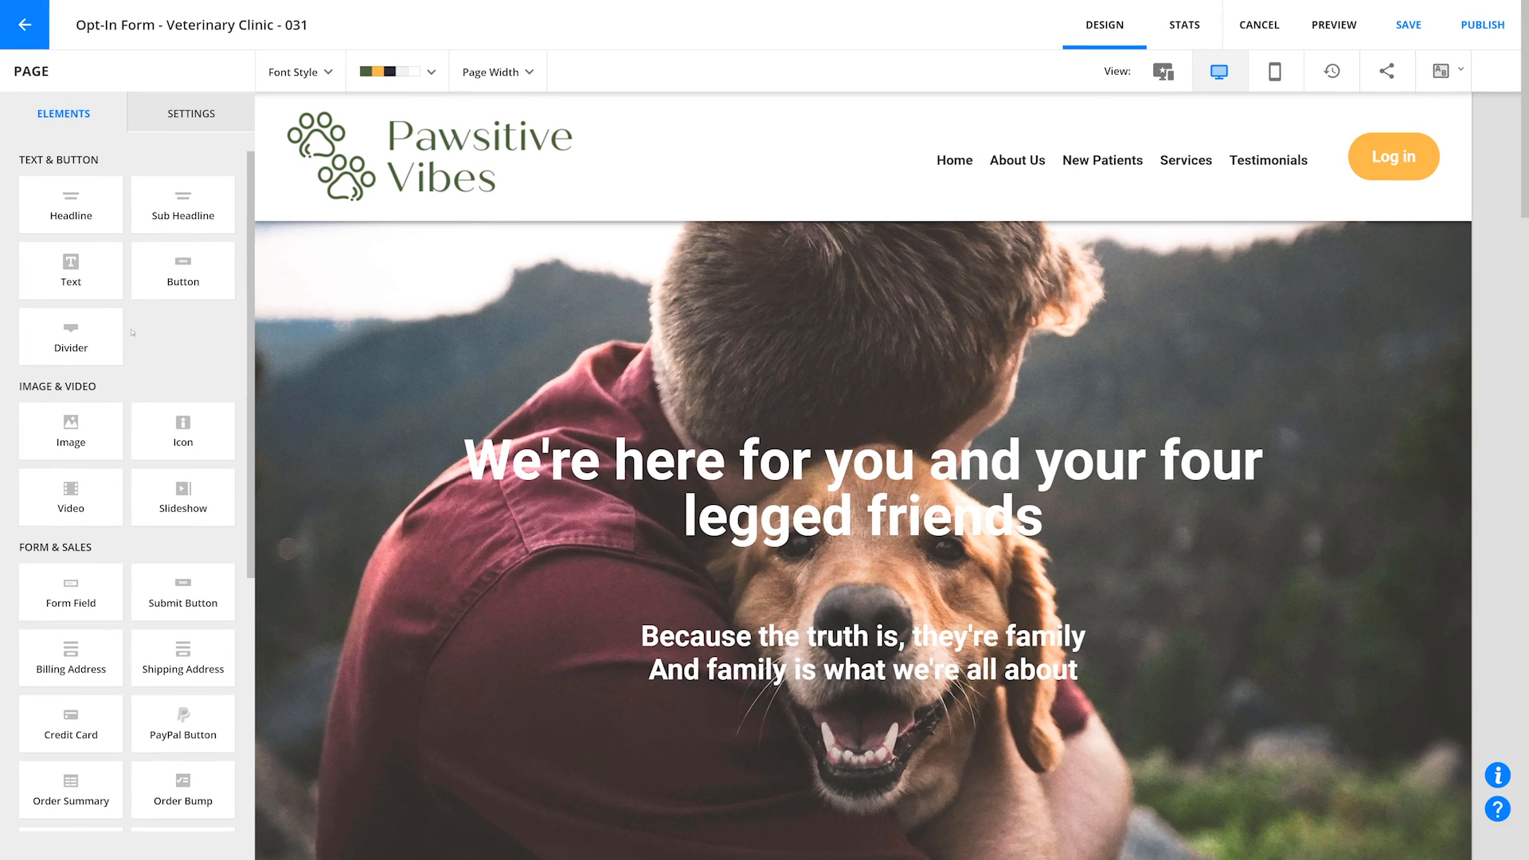
Step: In the mobile view, delete Services and Testimonials from the header's navigation links
{"action": "left_click", "coordinate": [1275, 73]}
{"action": "left_click", "coordinate": [833, 215]}
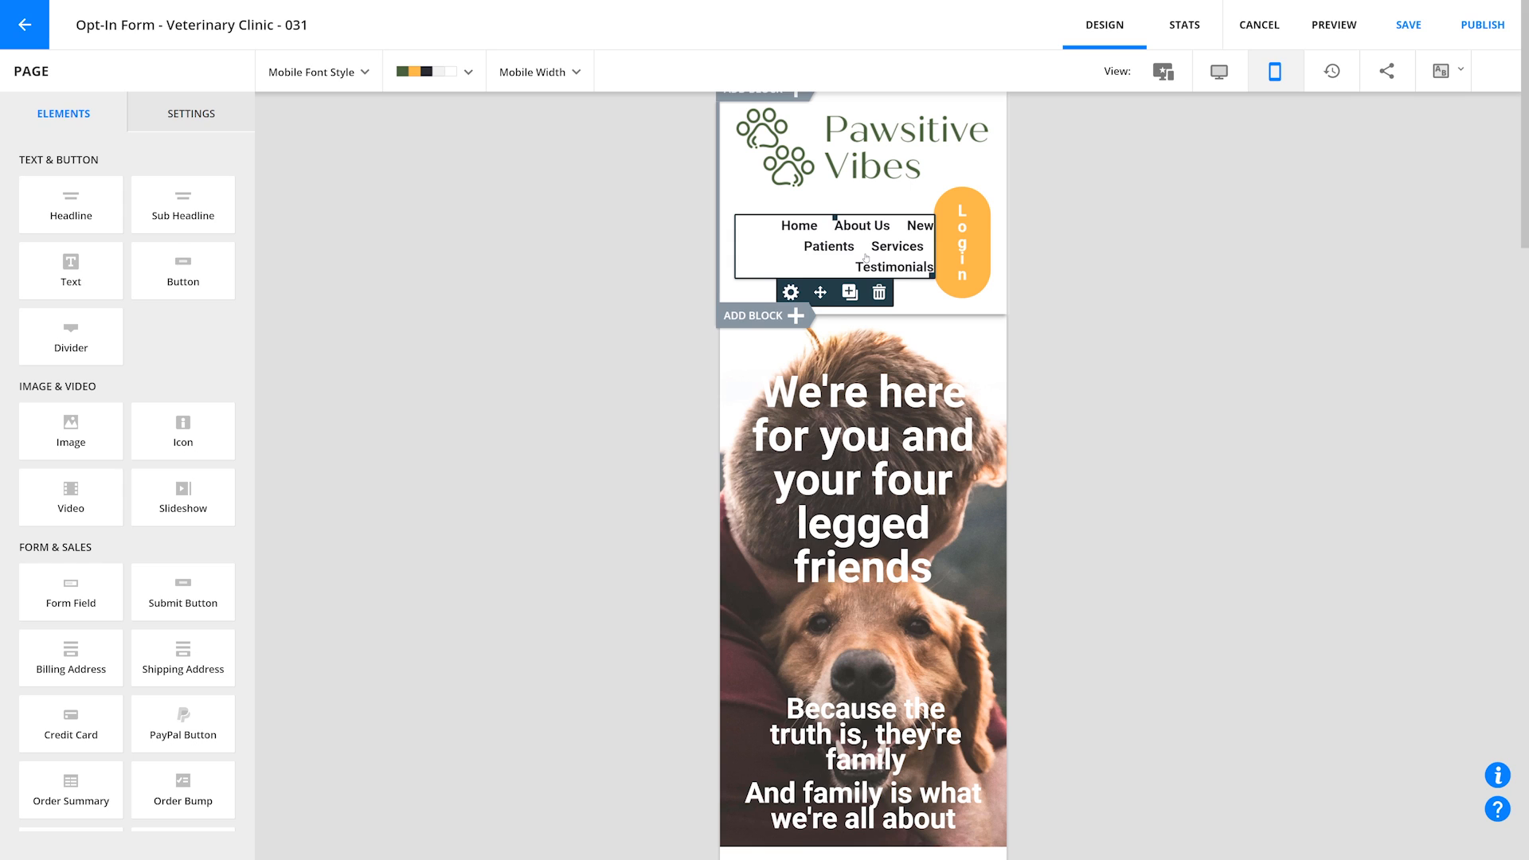
{"action": "left_click", "coordinate": [833, 215]}
{"action": "left_click", "coordinate": [887, 267]}
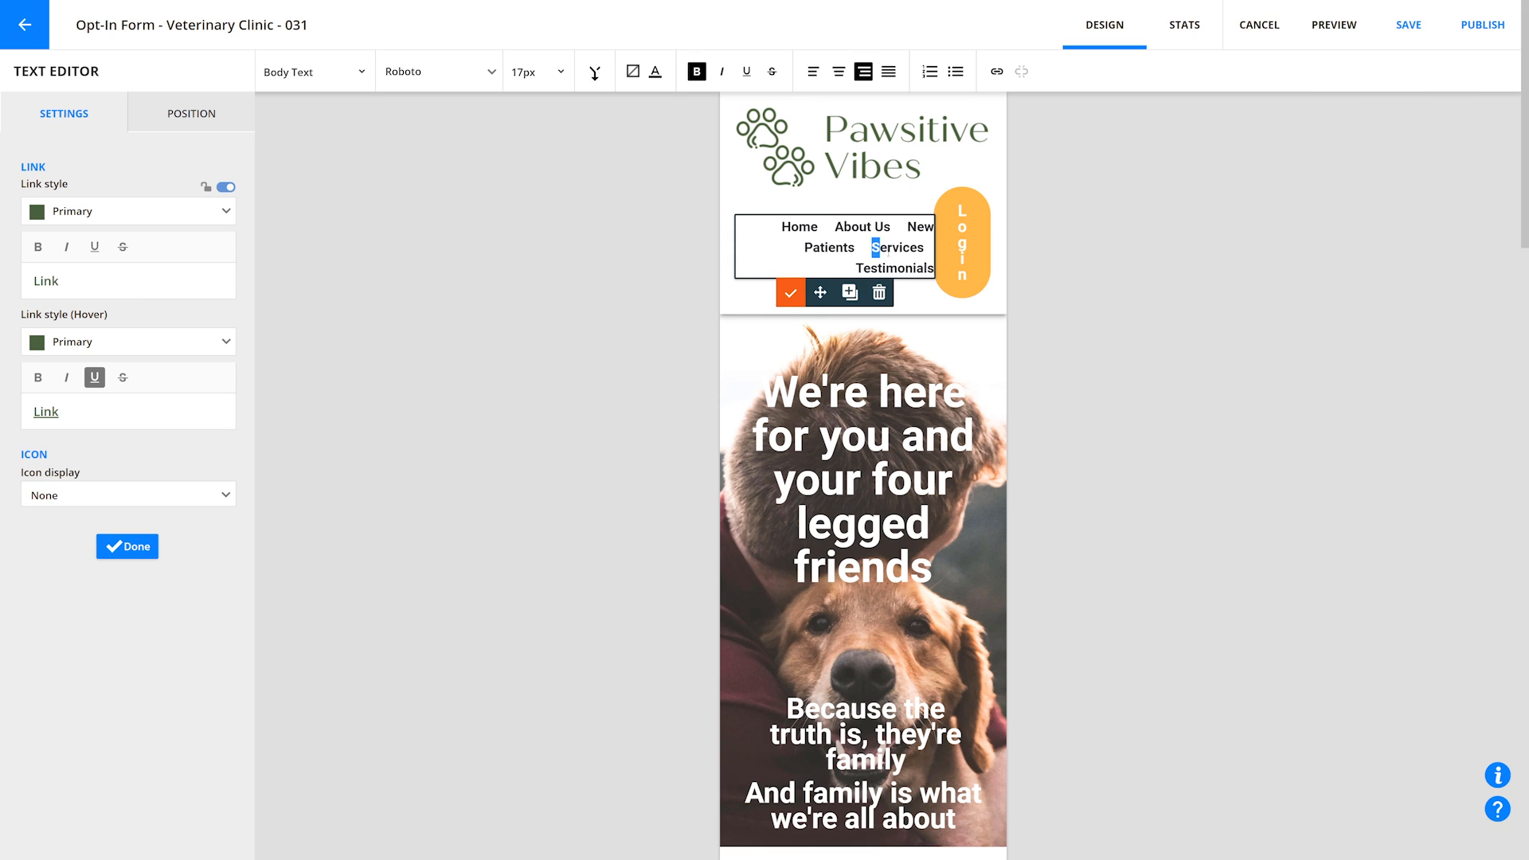
{"action": "left_click_drag", "start_coordinate": [876, 247], "coordinate": [929, 269]}
{"action": "key", "text": "BackSpace"}
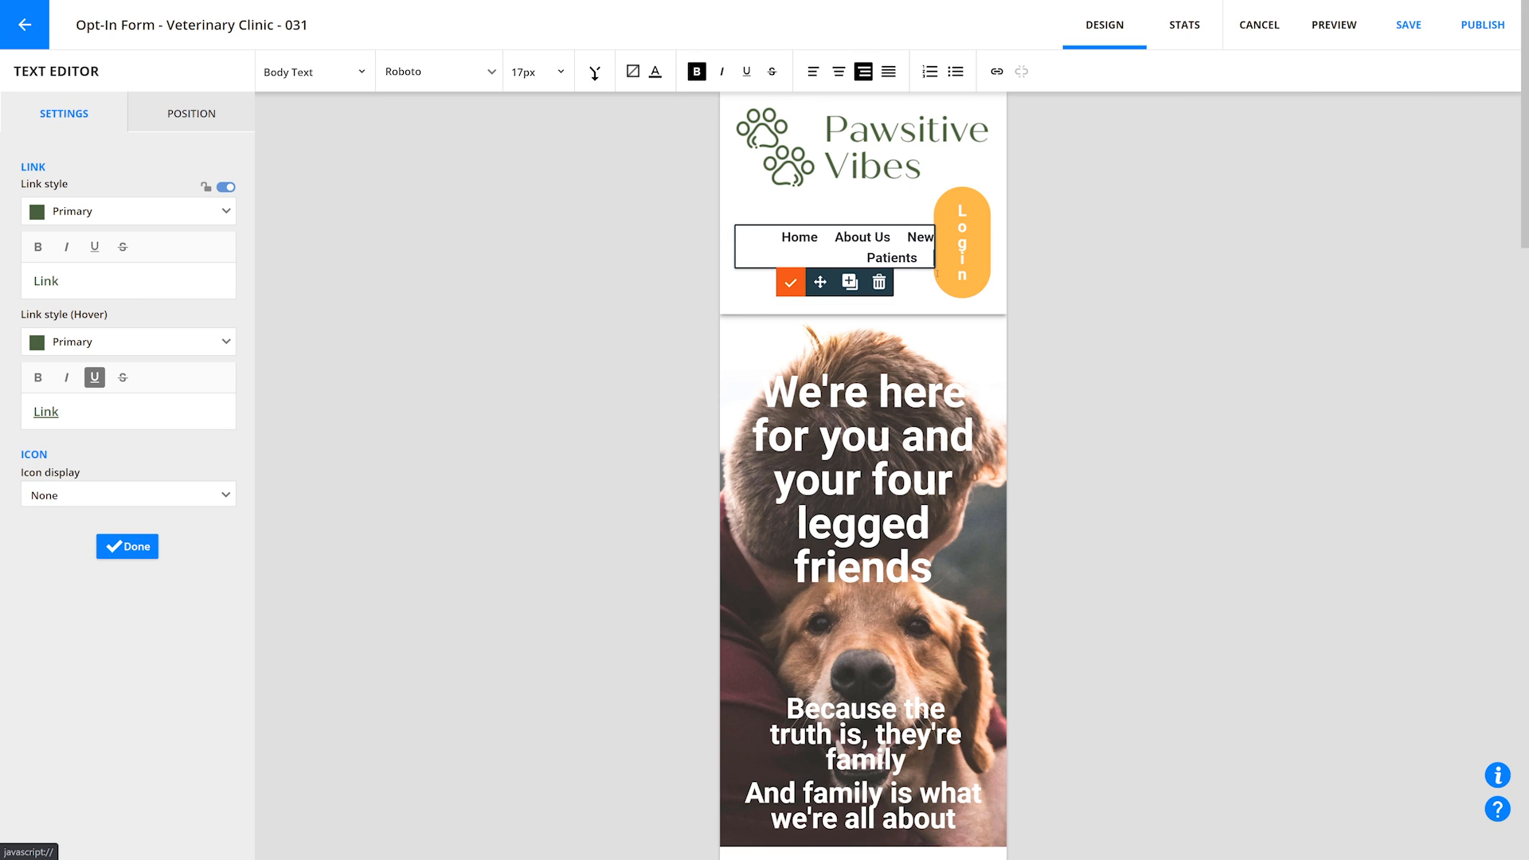
{"action": "left_click", "coordinate": [791, 283]}
Step: Place the Log in button beneath the navigation links and center it in the mobile header
{"action": "left_click_drag", "start_coordinate": [947, 313], "coordinate": [891, 296]}
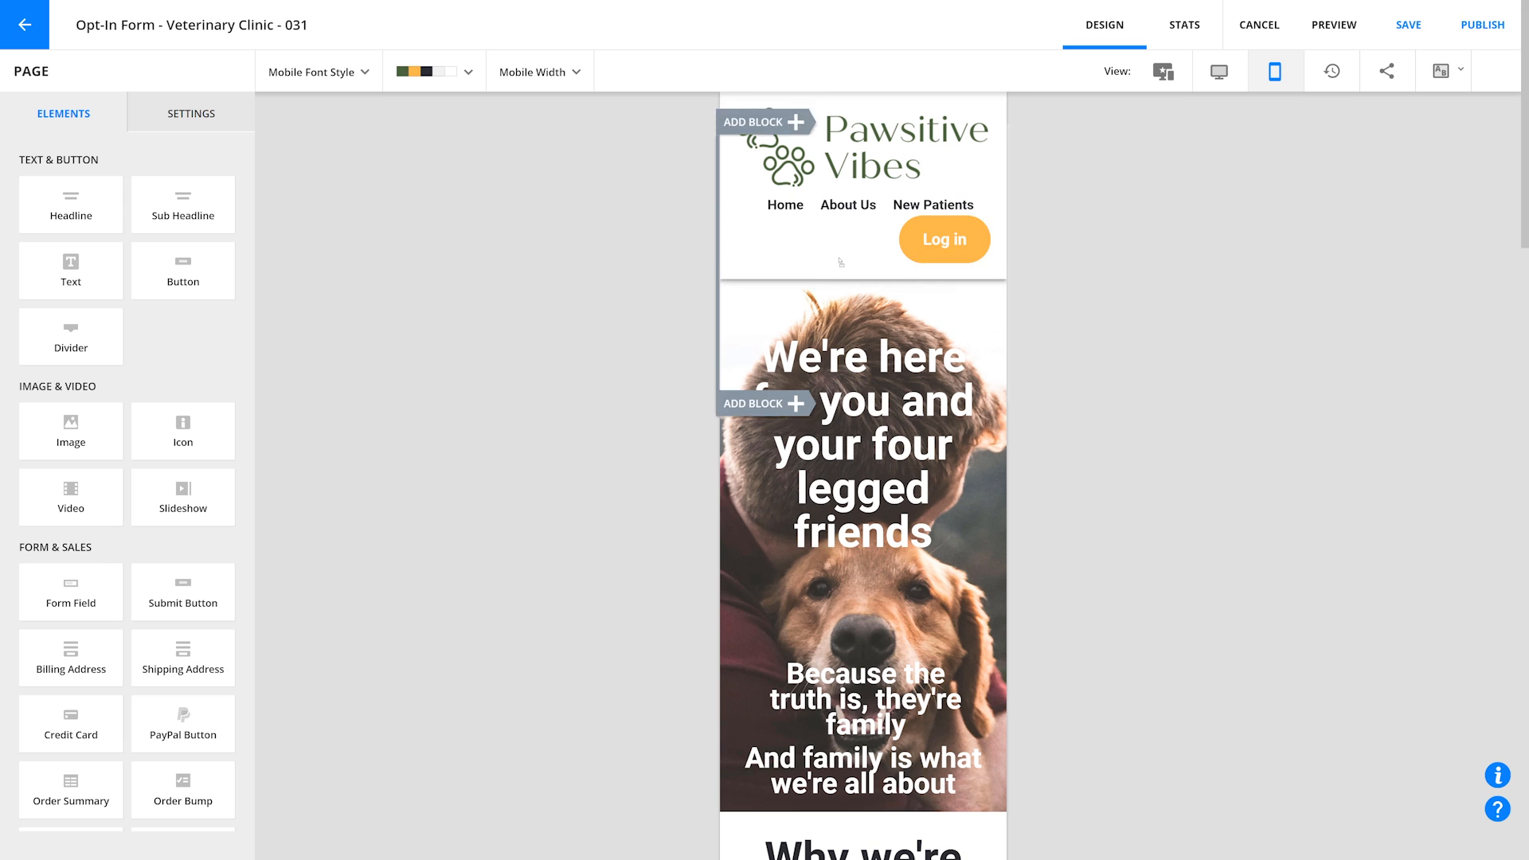
{"action": "left_click_drag", "start_coordinate": [988, 260], "coordinate": [822, 240]}
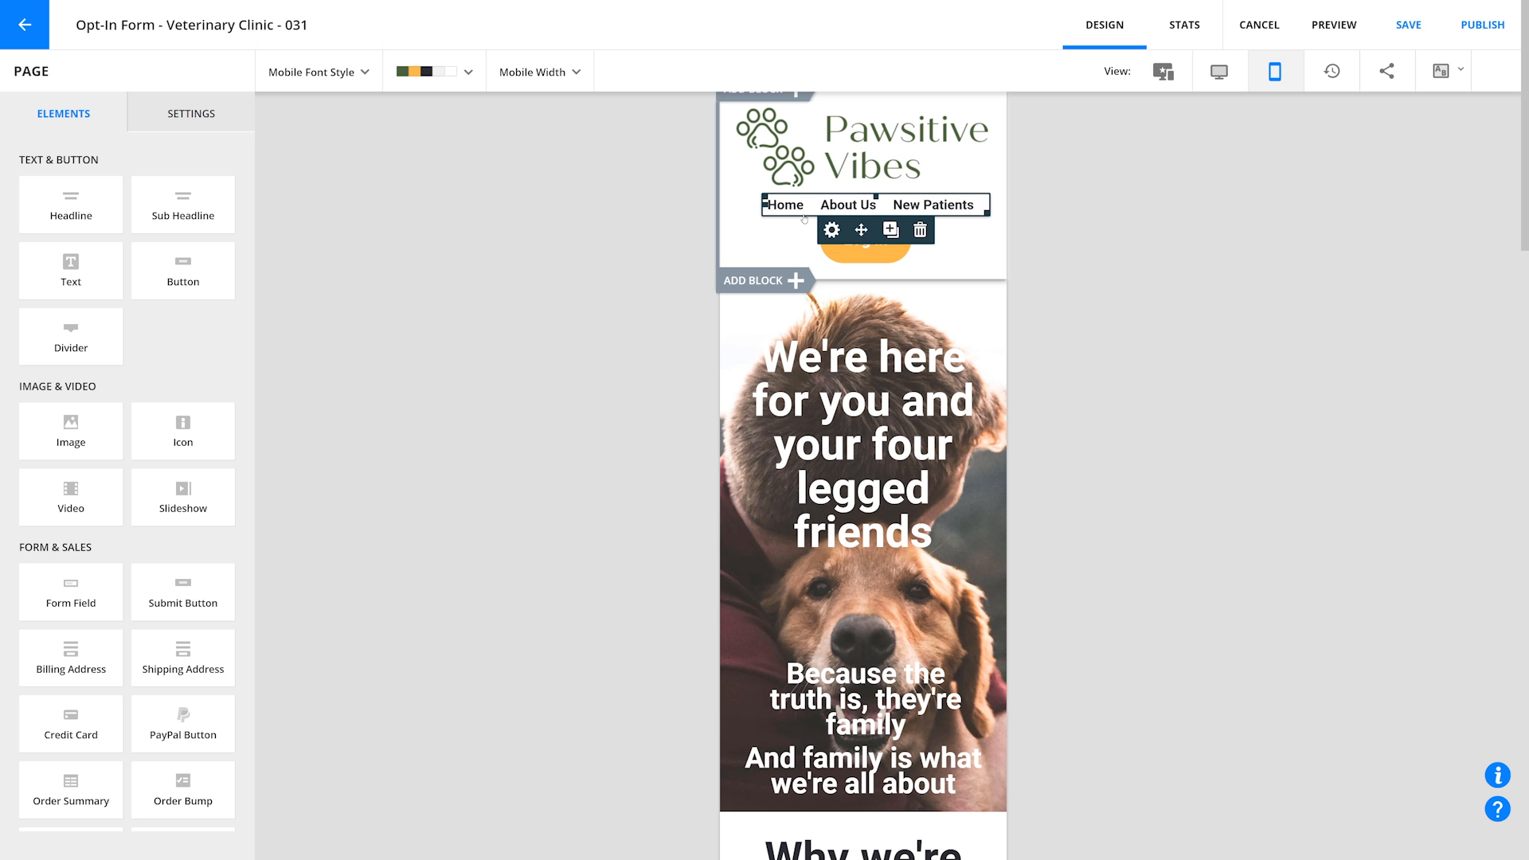
Step: Compare the header in the desktop, mobile and all-devices views
{"action": "left_click", "coordinate": [1218, 71]}
{"action": "left_click", "coordinate": [1274, 72]}
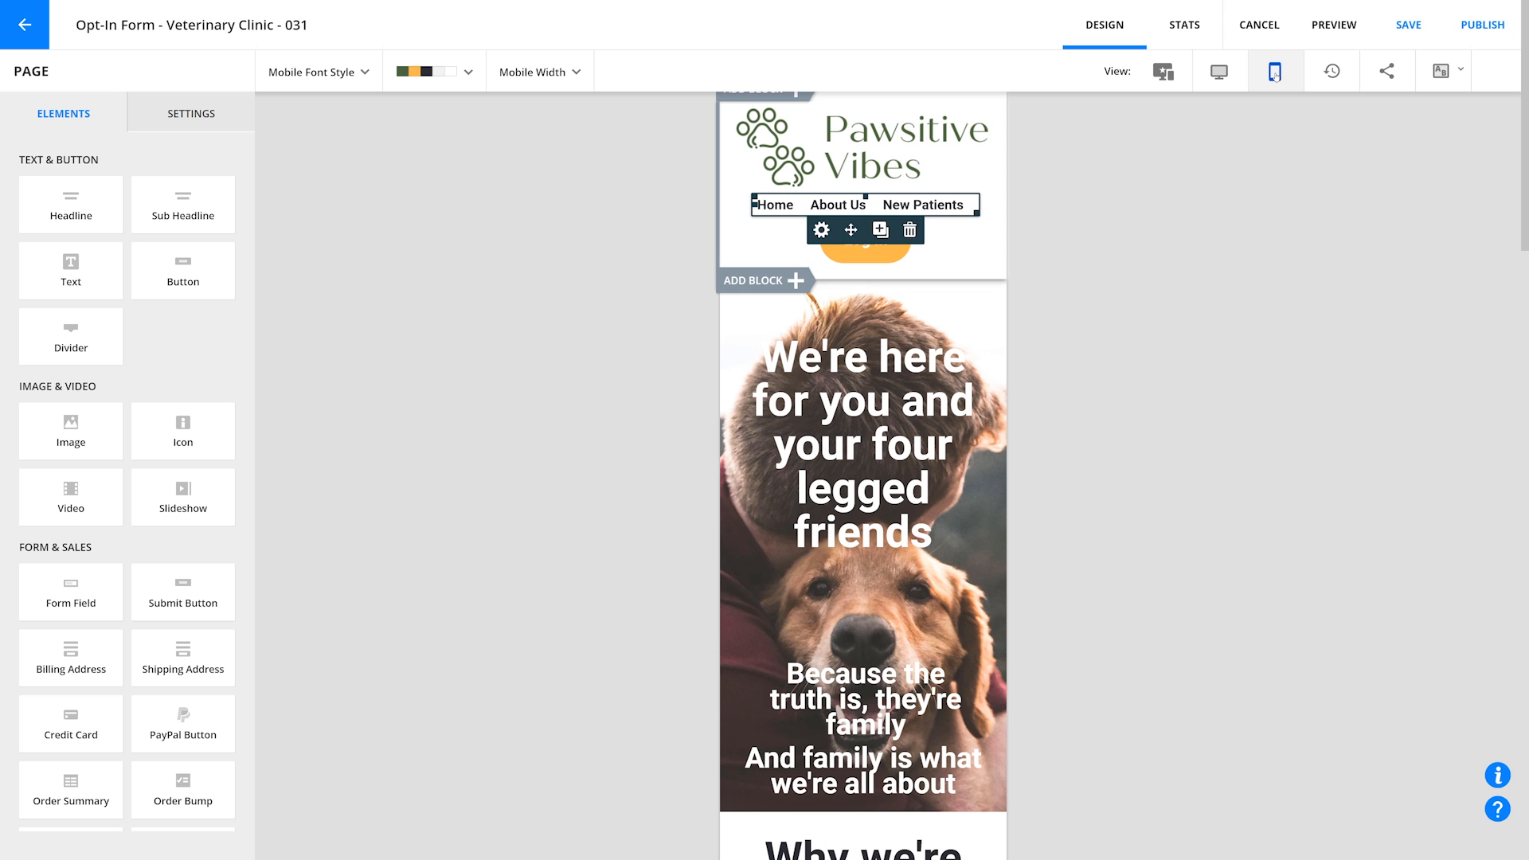
{"action": "left_click", "coordinate": [1163, 72]}
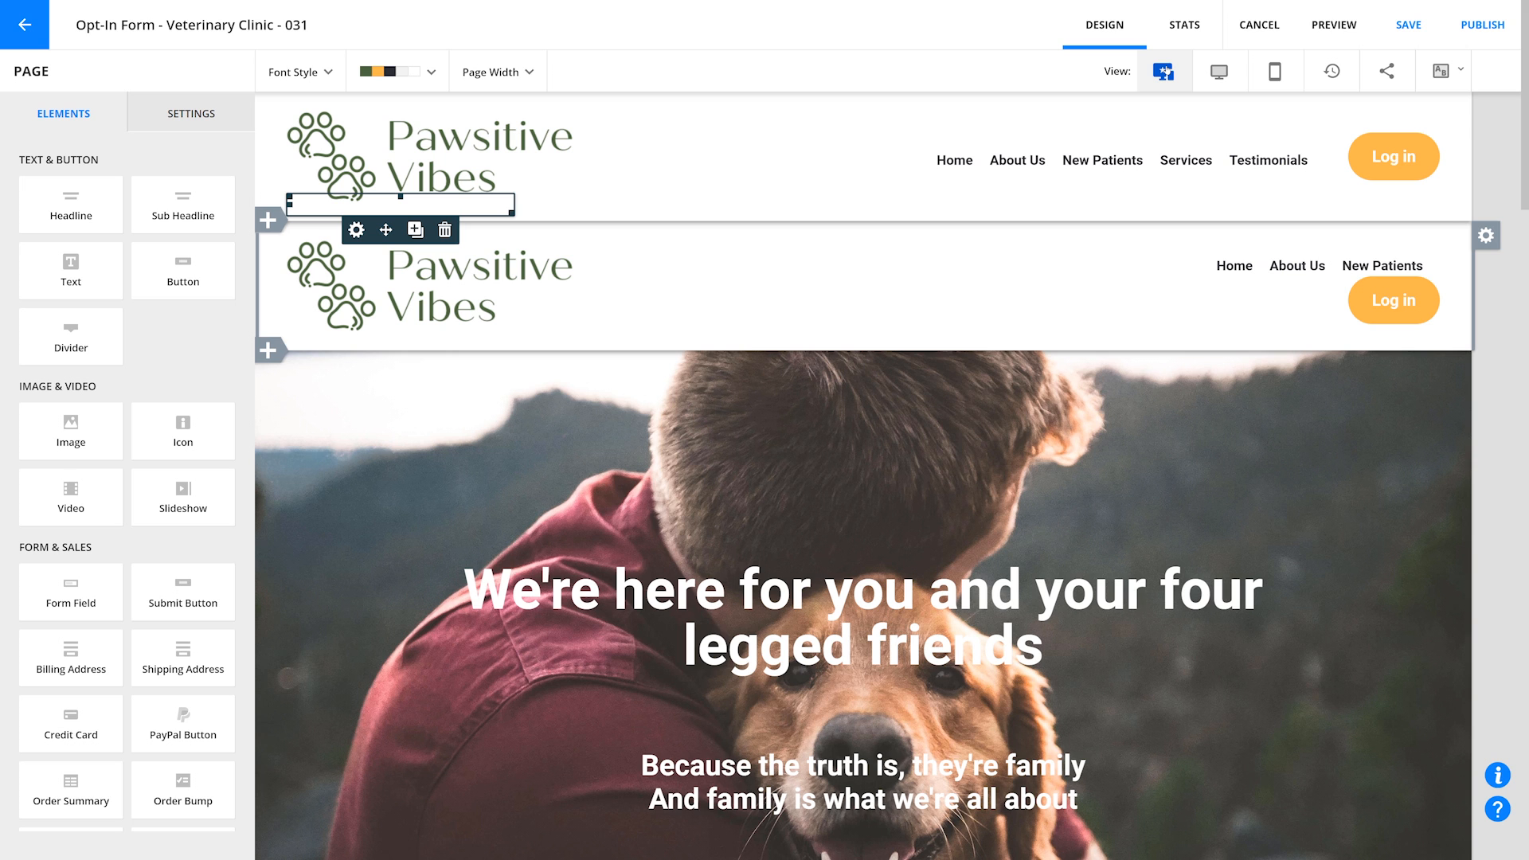
Step: Return to the mobile view and open the Mobile Width setting
{"action": "left_click", "coordinate": [1275, 71]}
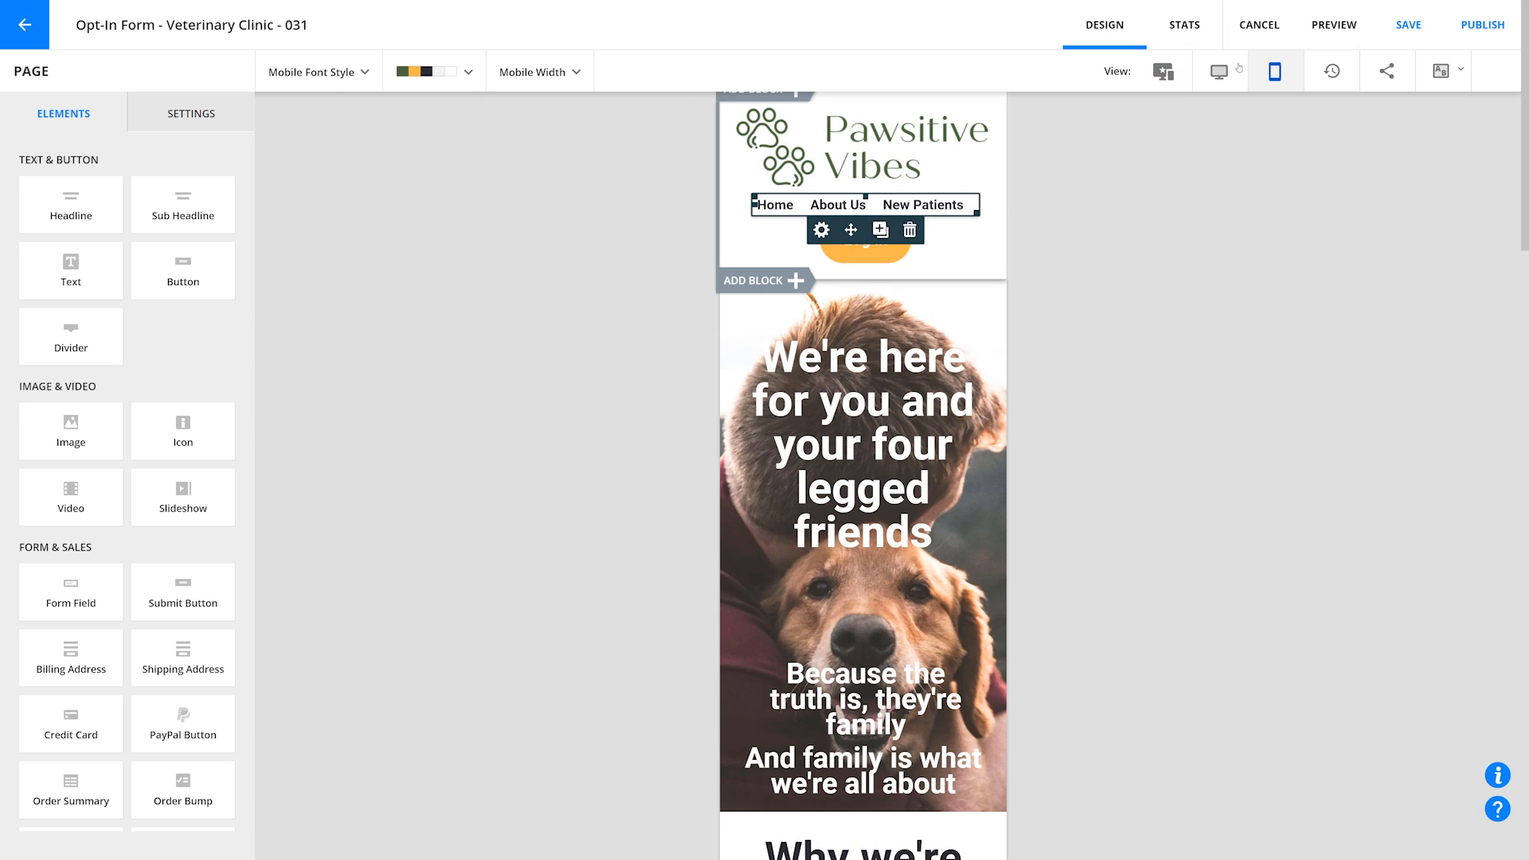
{"action": "left_click", "coordinate": [575, 78]}
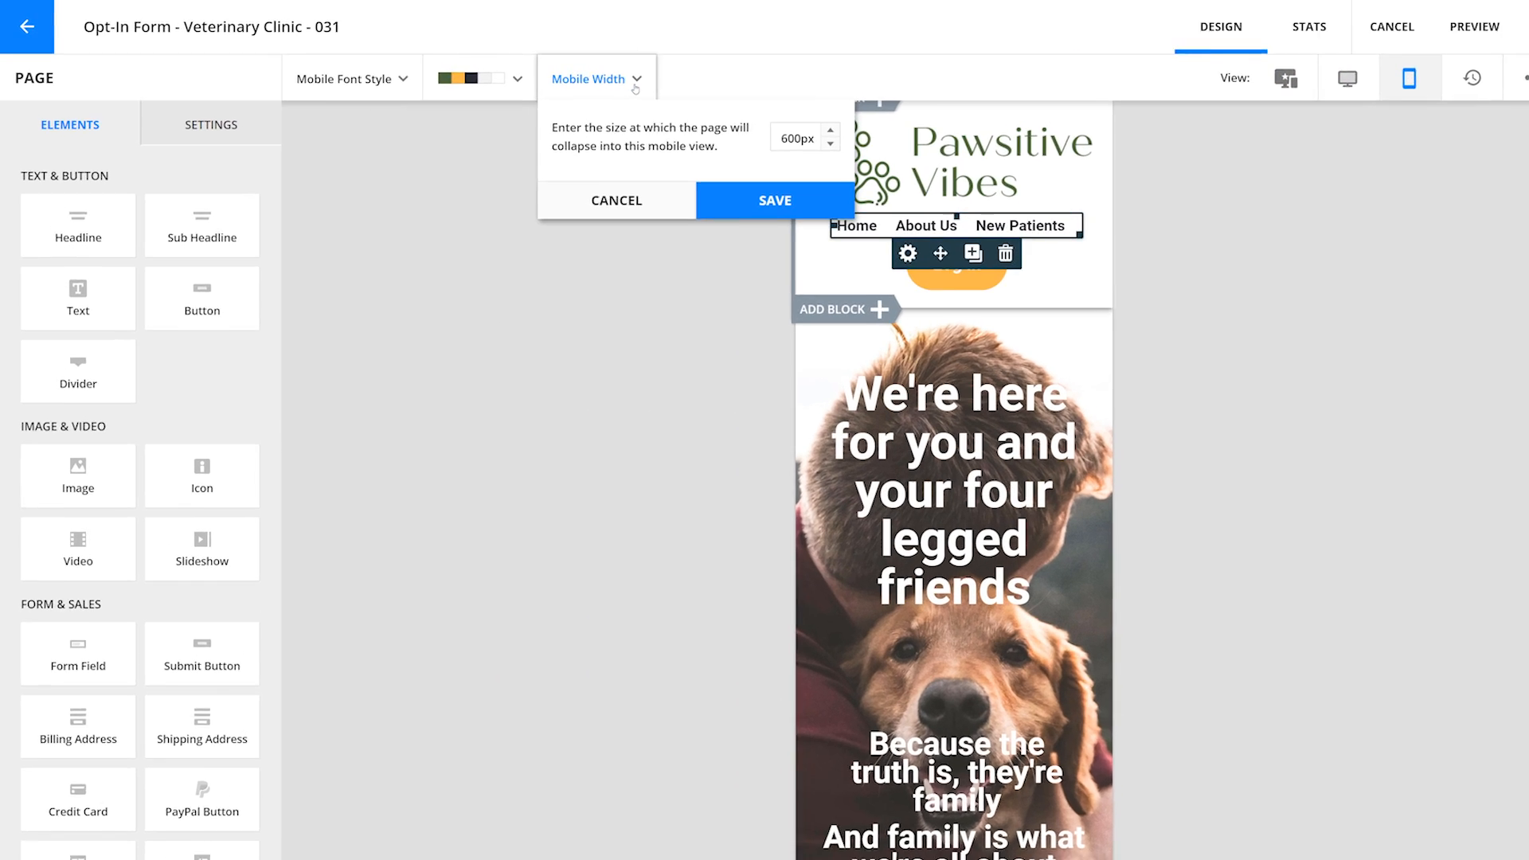